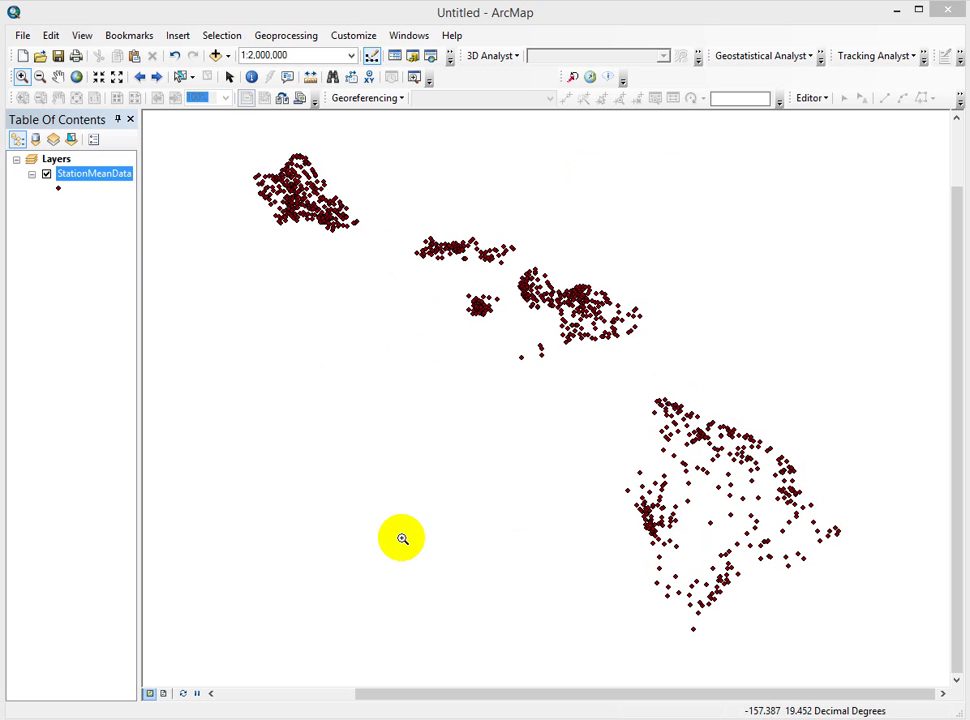
Step: Open the attribute table of the StationMeanData layer and place its window fully in view over the map
right_click(122, 180)
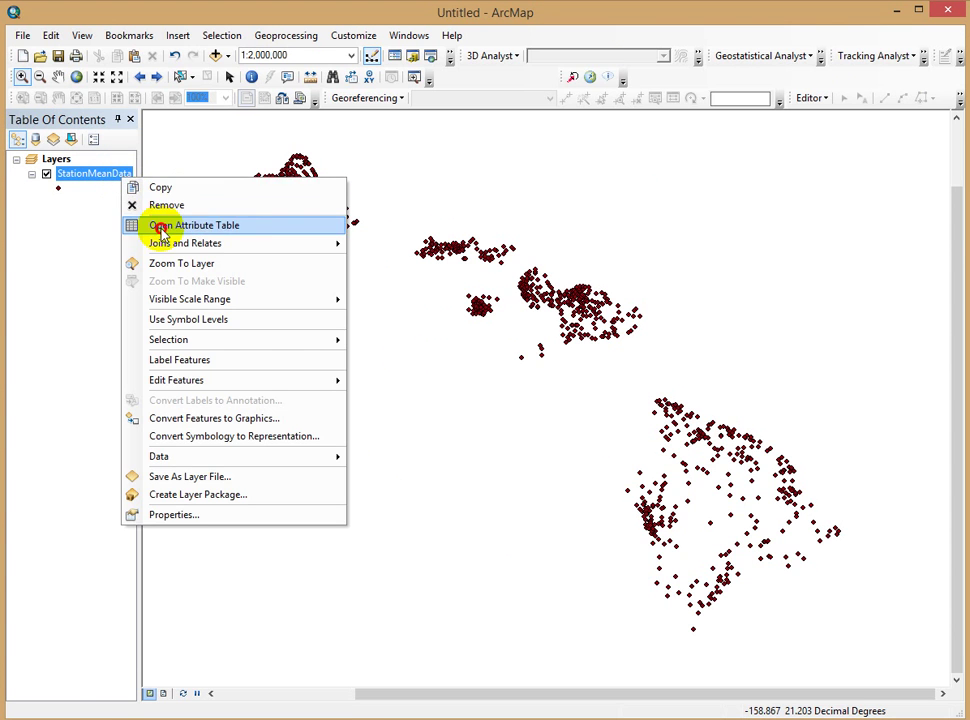
left_click(136, 223)
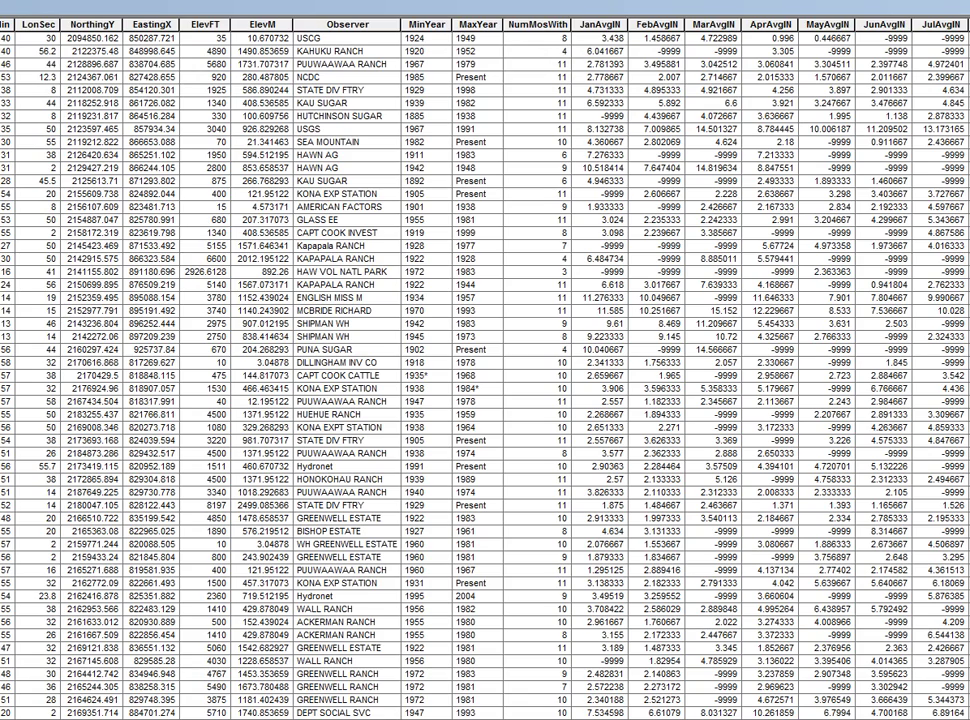
left_click_drag(969, 2, 746, 134)
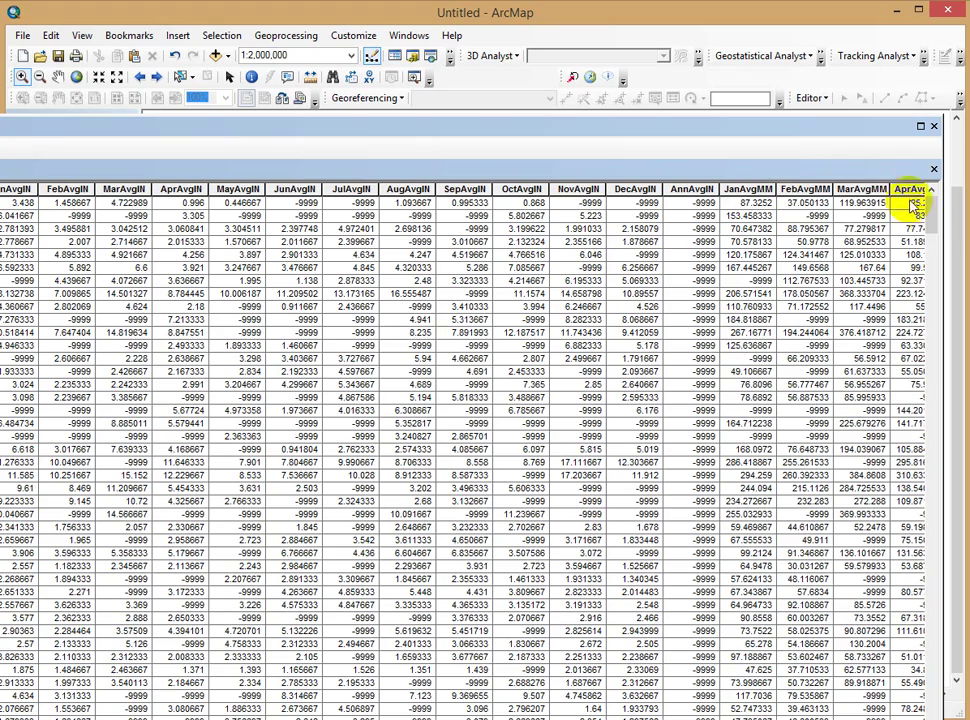
left_click_drag(943, 228, 45, 250)
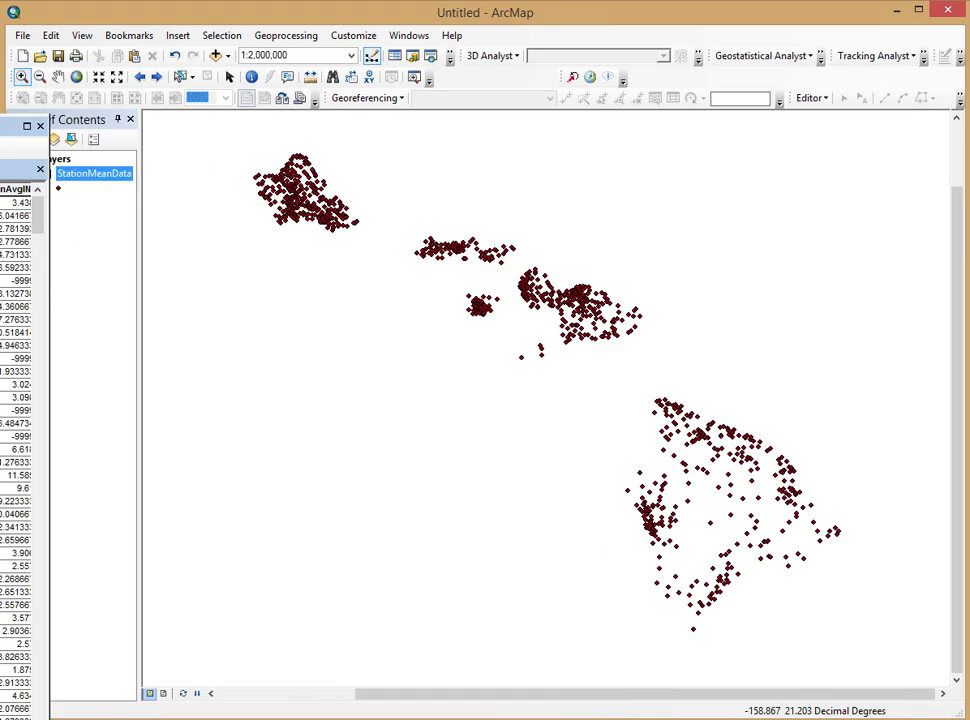
left_click_drag(89, 92, 800, 82)
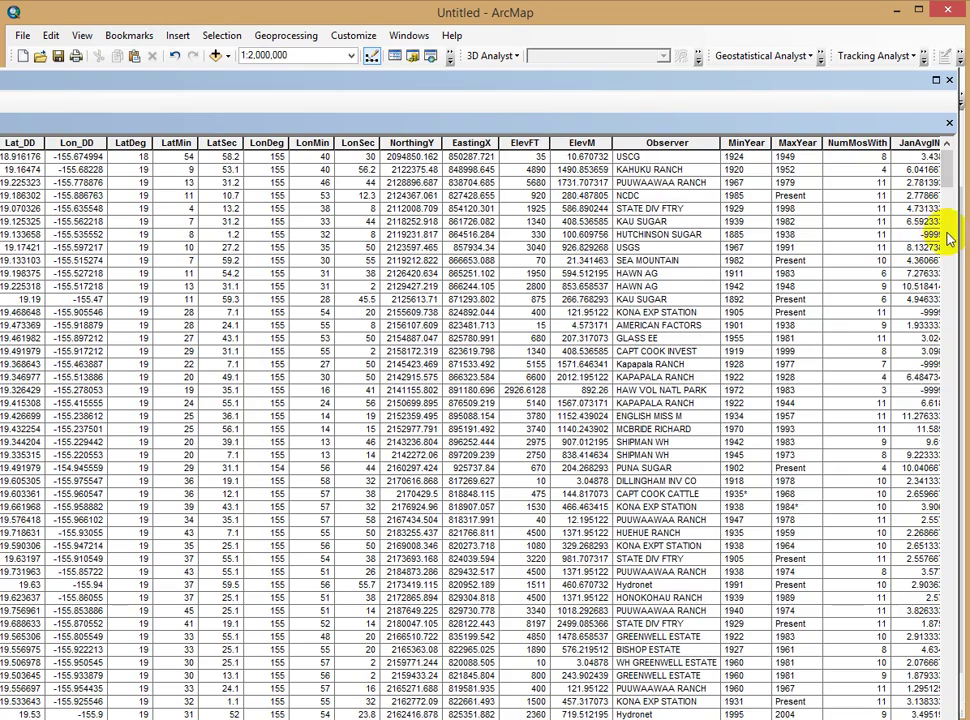
left_click_drag(955, 238, 595, 216)
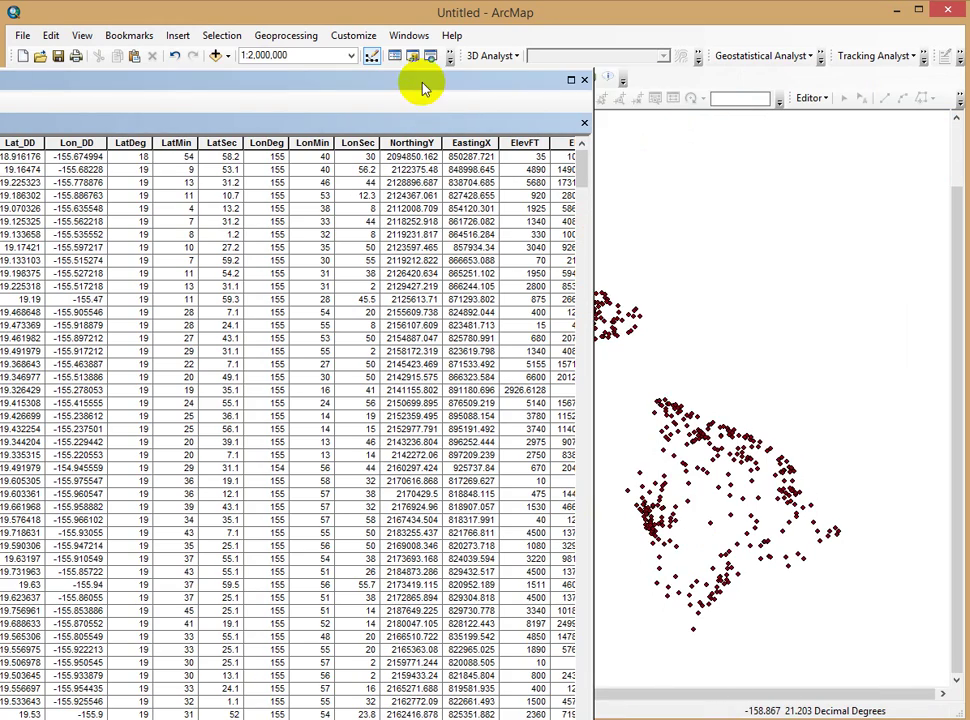
left_click_drag(411, 80, 680, 50)
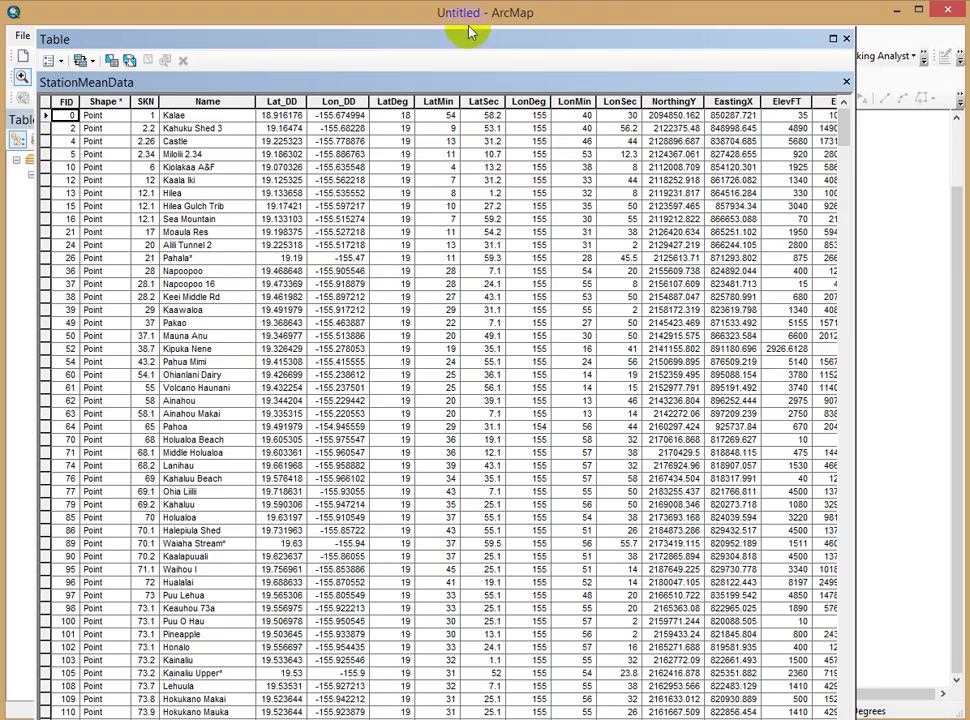
left_click_drag(474, 30, 474, 95)
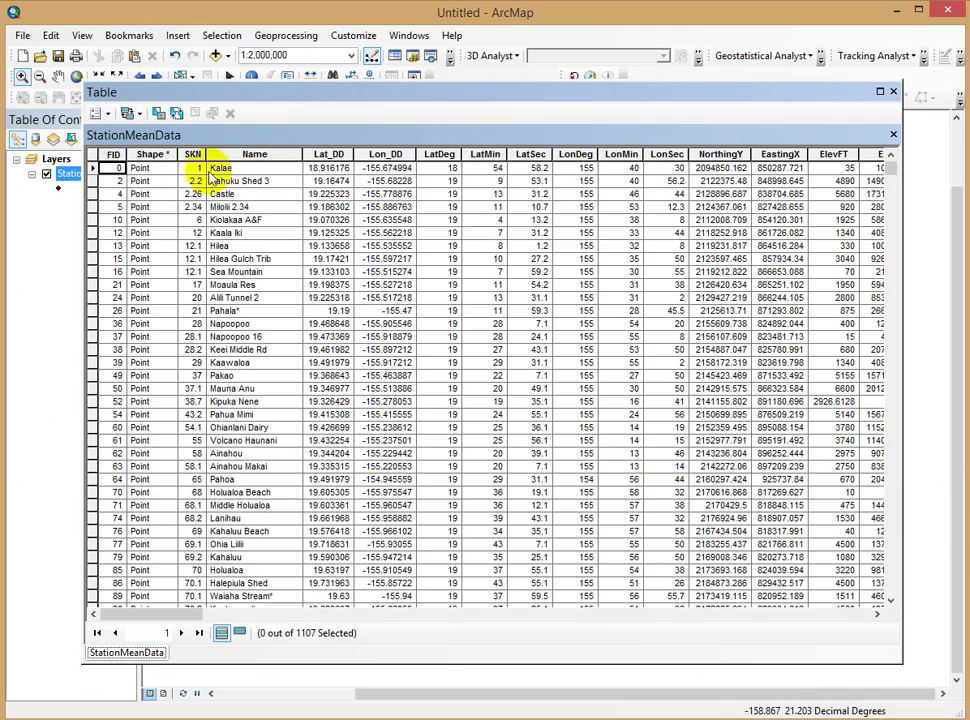
Step: Select the records from Milolii 2.34 through Sea Mountain and move the table aside to locate these stations on the map
left_click(93, 208)
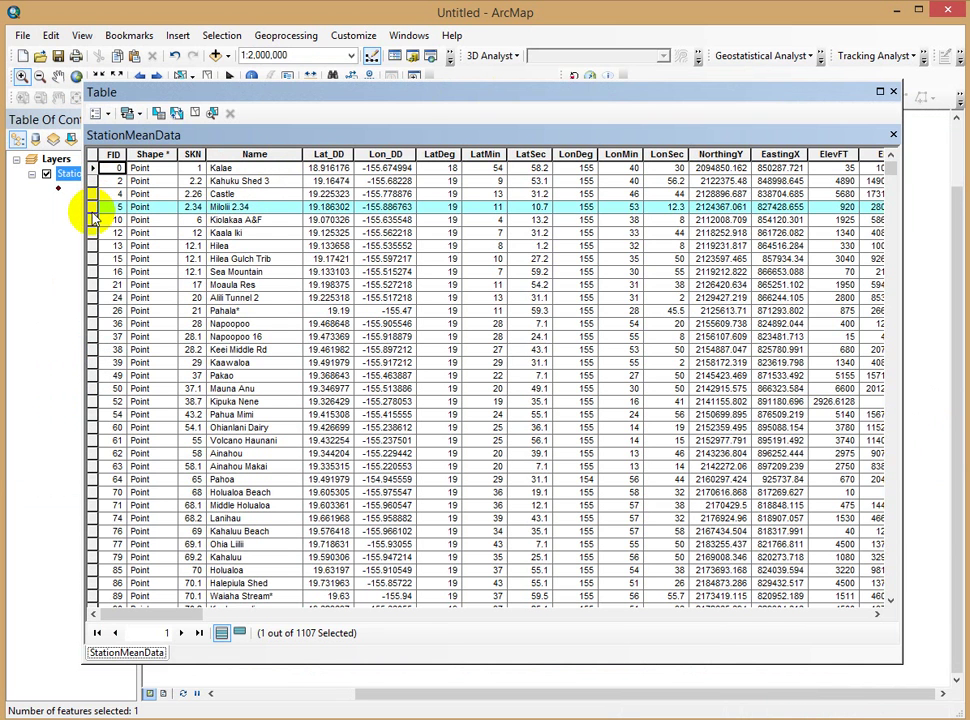
left_click_drag(90, 237, 82, 266)
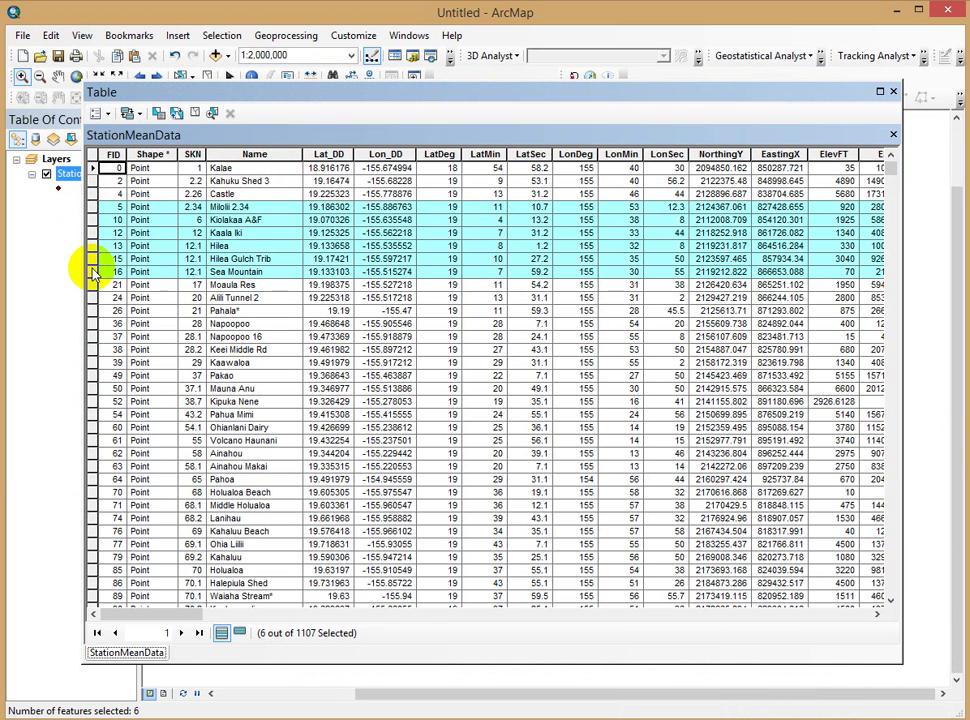
left_click_drag(215, 100, 552, 404)
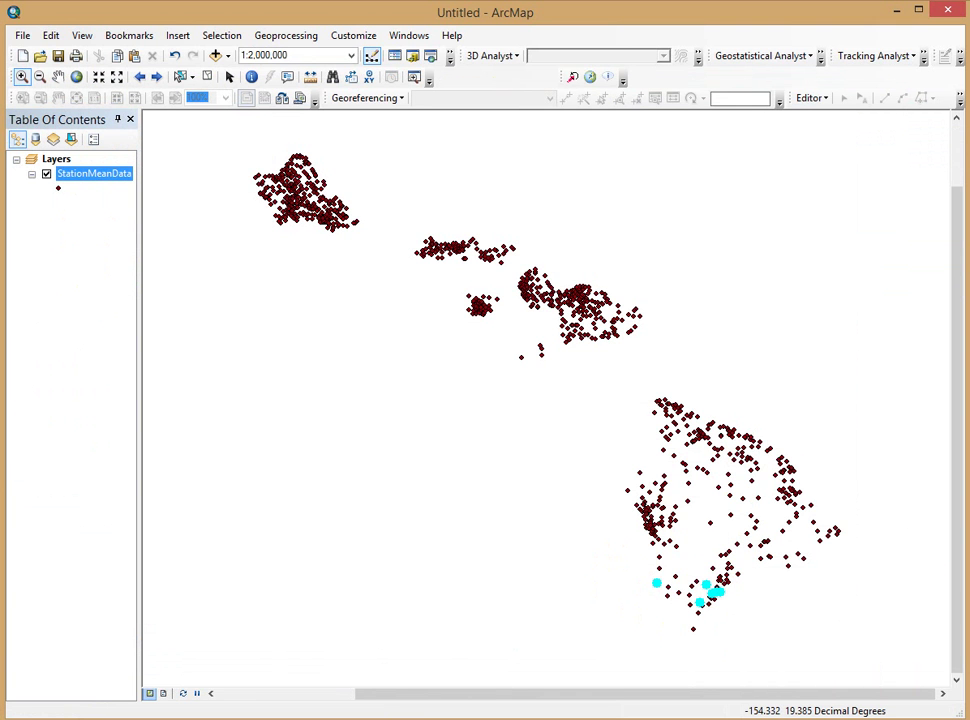
left_click_drag(442, 277, 379, 389)
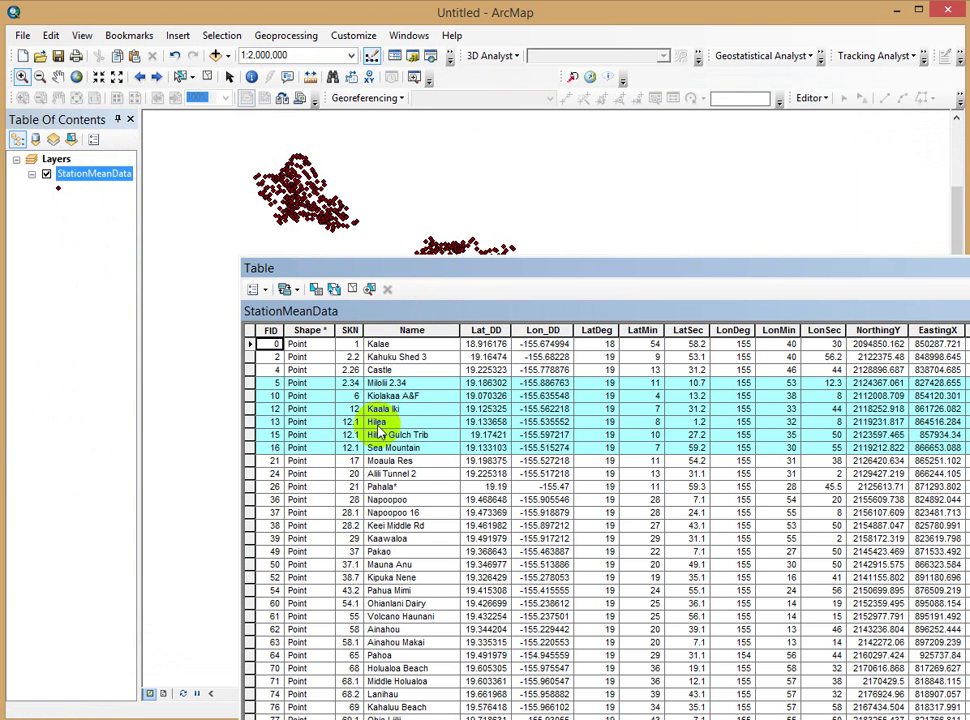
left_click_drag(597, 275, 969, 350)
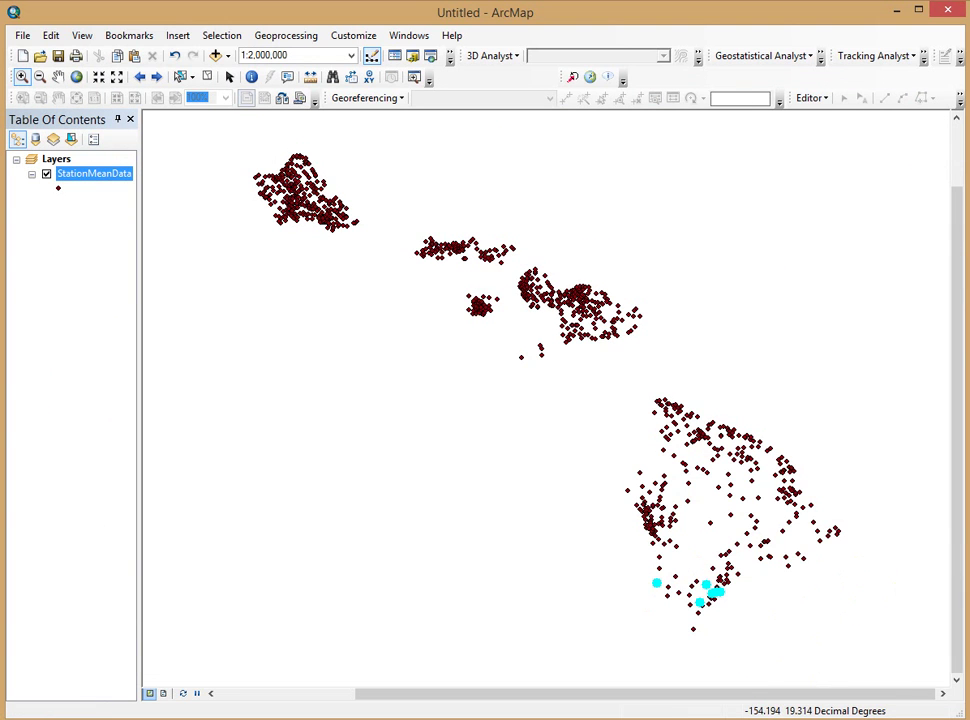
left_click_drag(728, 252, 424, 136)
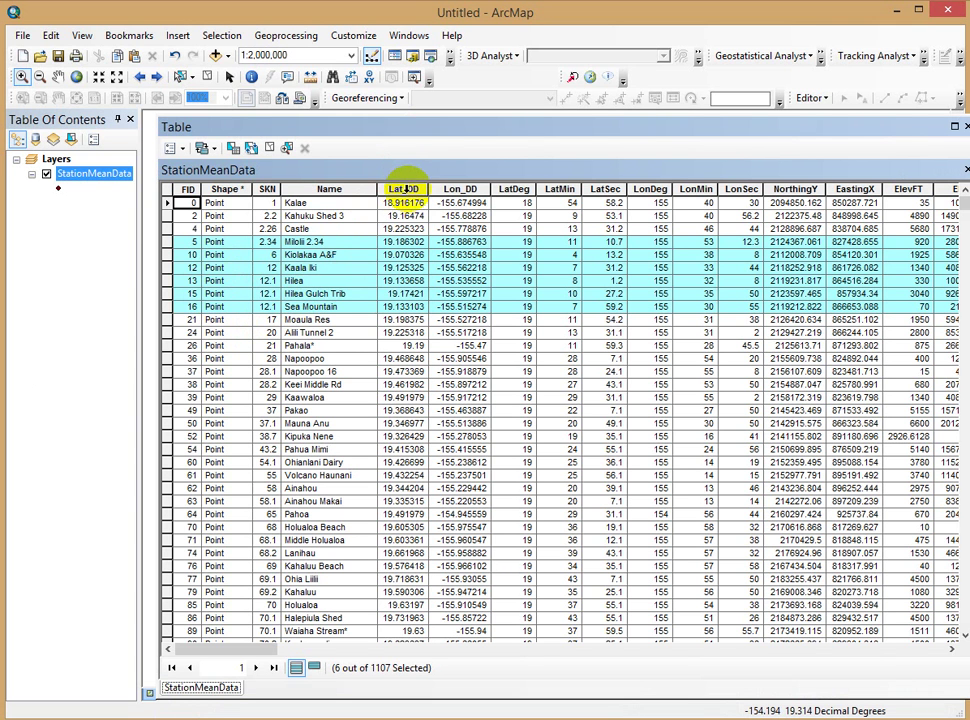
Step: Highlight the Lat_DD, Lon_DD and LatDeg columns in turn and clear the record selection
left_click(404, 188)
left_click(461, 188)
left_click(514, 188)
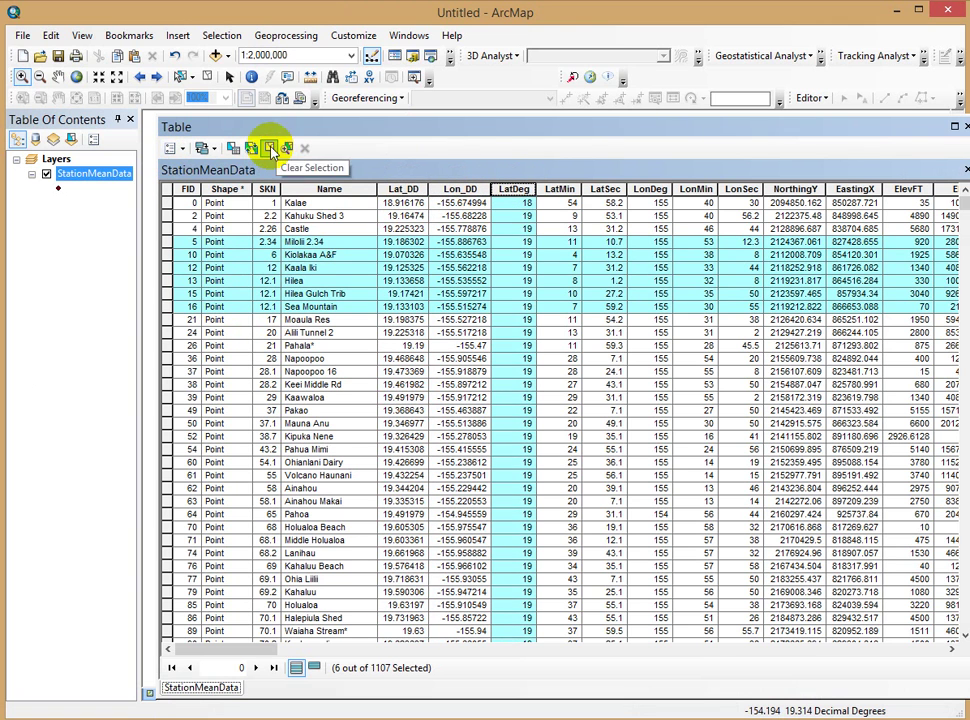
left_click(270, 149)
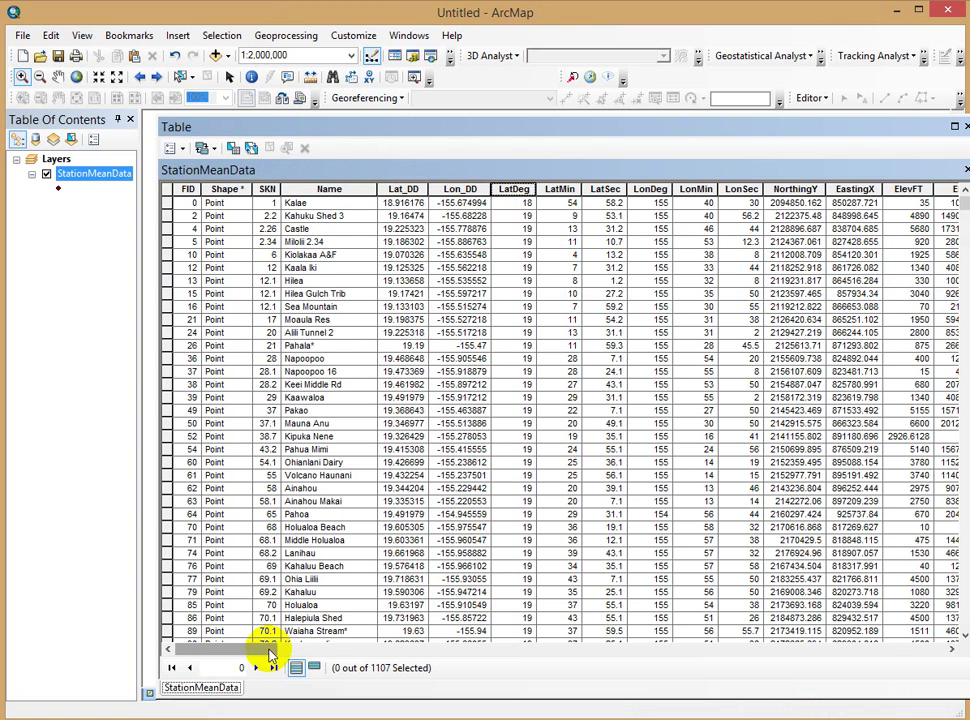
Step: Review the elevation, observer, year and monthly average fields in inches, and highlight the AnnAvgIN column
left_click_drag(270, 655, 368, 648)
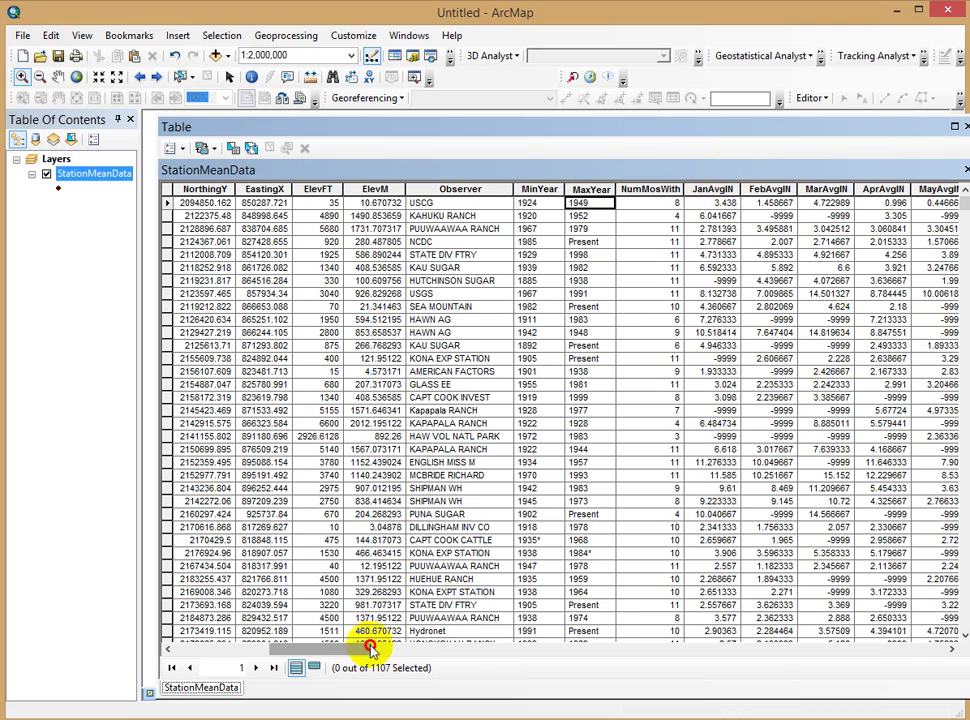
left_click_drag(370, 648, 455, 656)
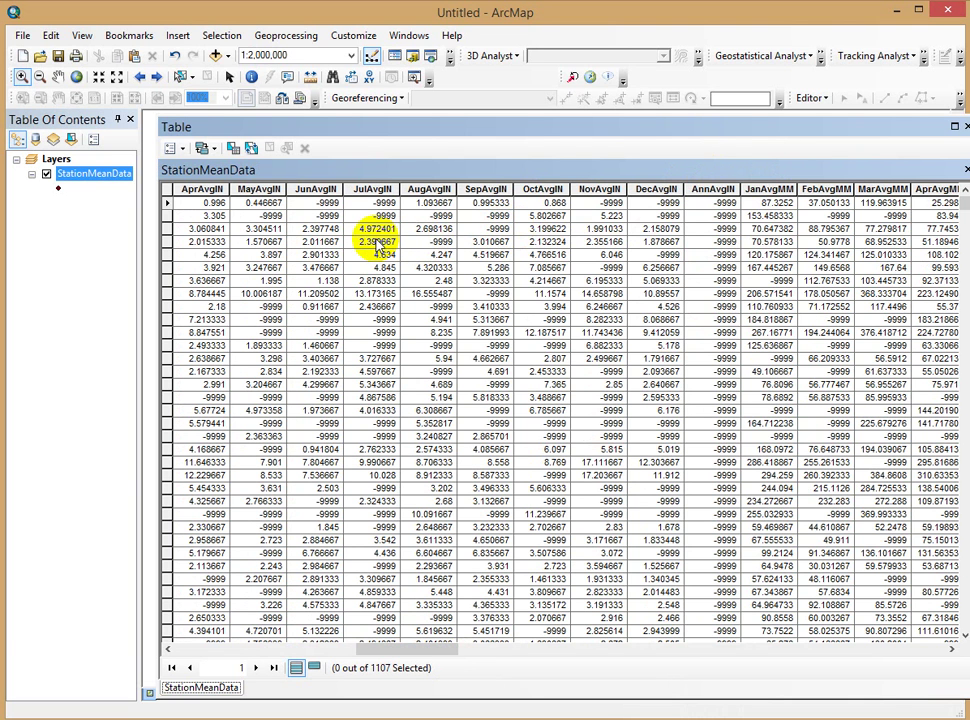
left_click(722, 190)
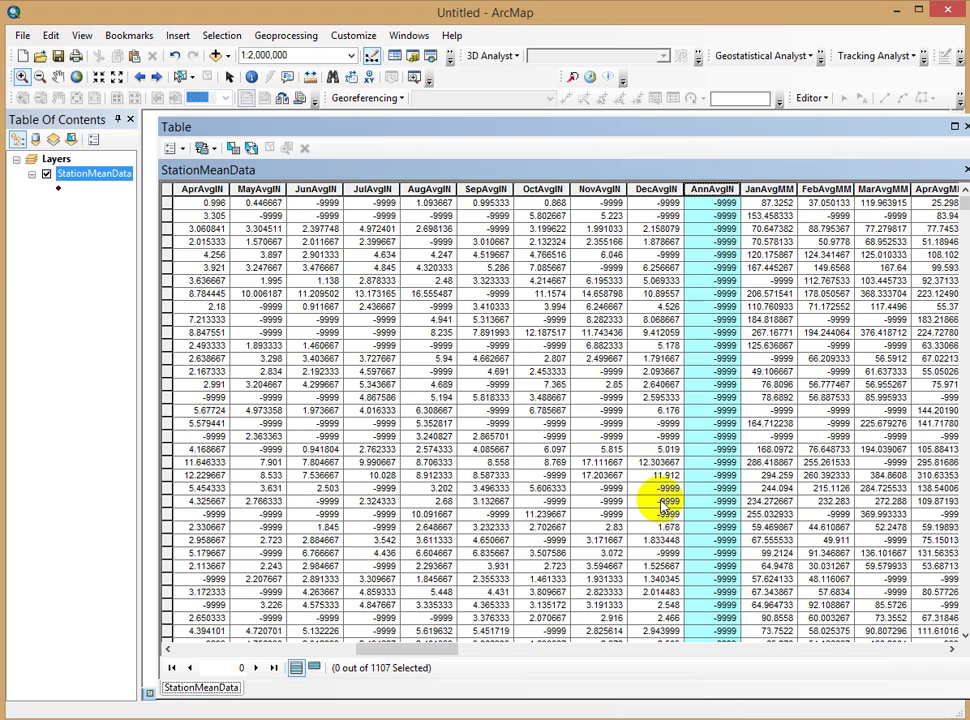
Step: Find the record whose AnnAvgIN value is 24.486311 further down the table and select it
left_click_drag(963, 200, 880, 380)
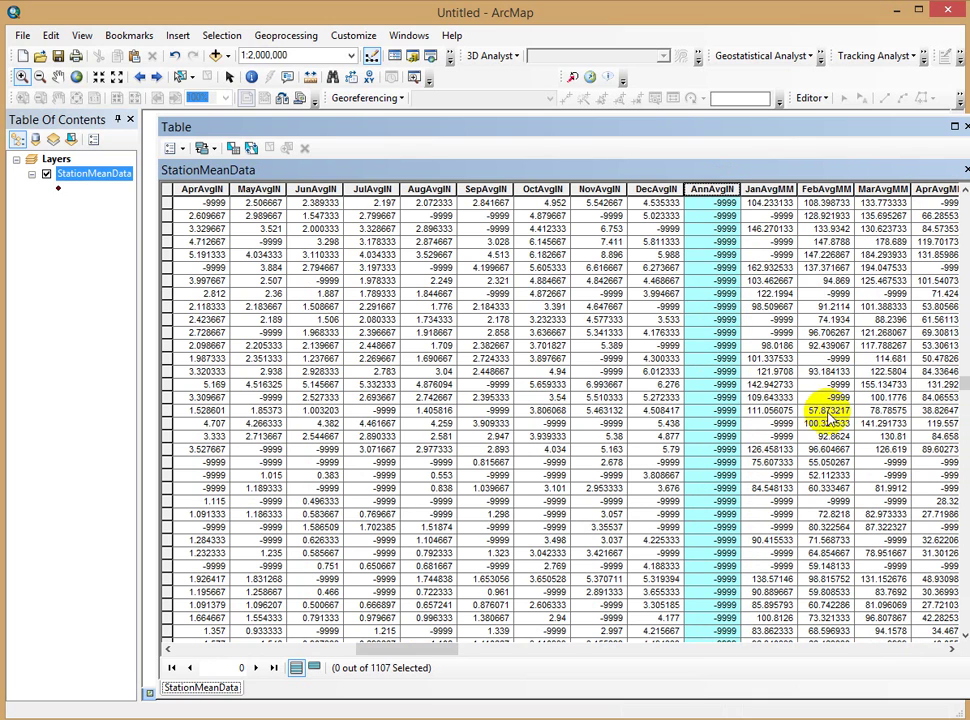
left_click_drag(962, 385, 962, 447)
left_click(722, 414)
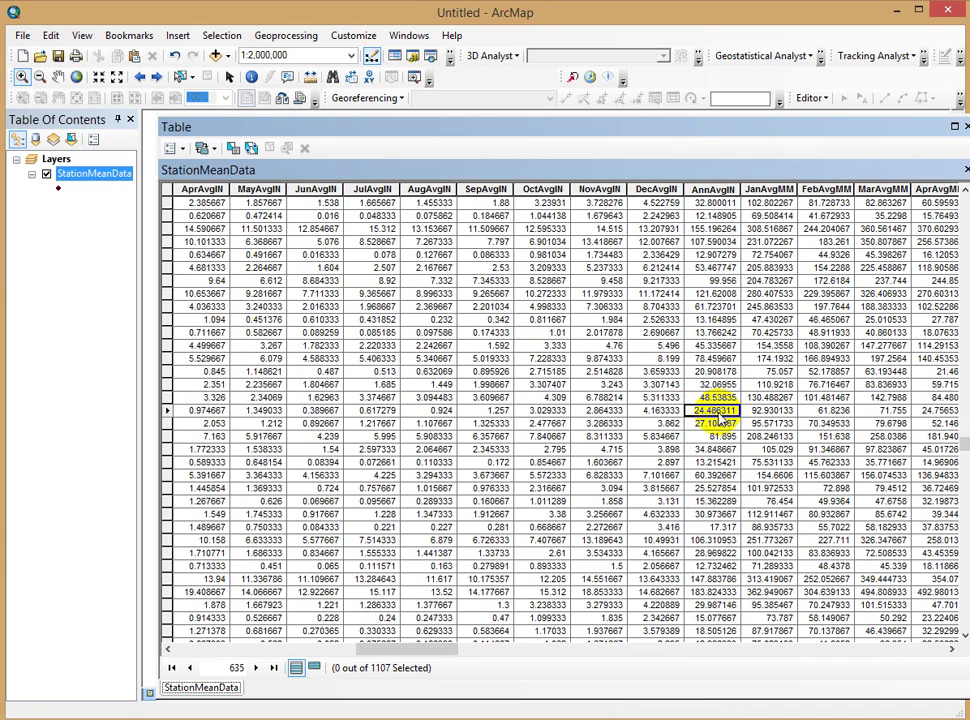
left_click(167, 410)
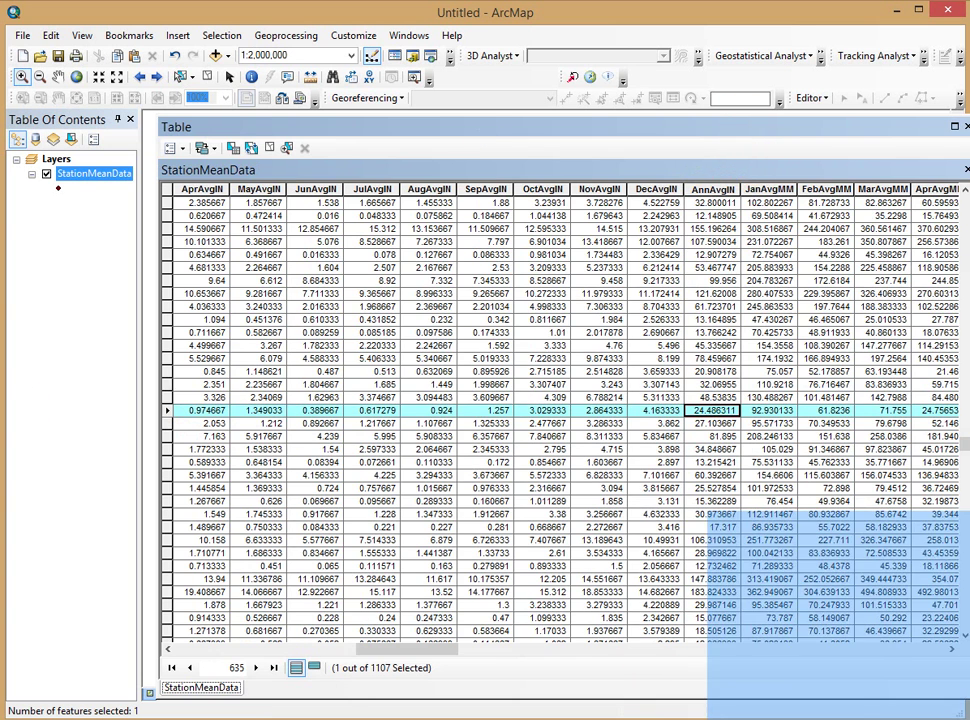
Step: Locate the selected station on the map by zooming to its record from the attribute table
left_click_drag(742, 140, 969, 640)
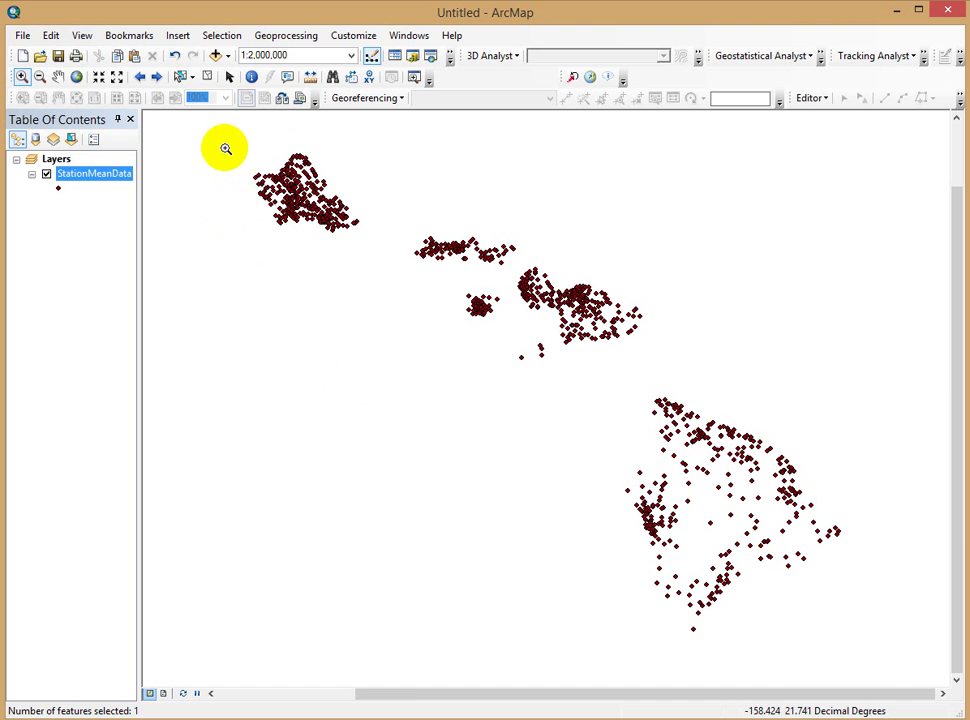
left_click_drag(225, 147, 401, 291)
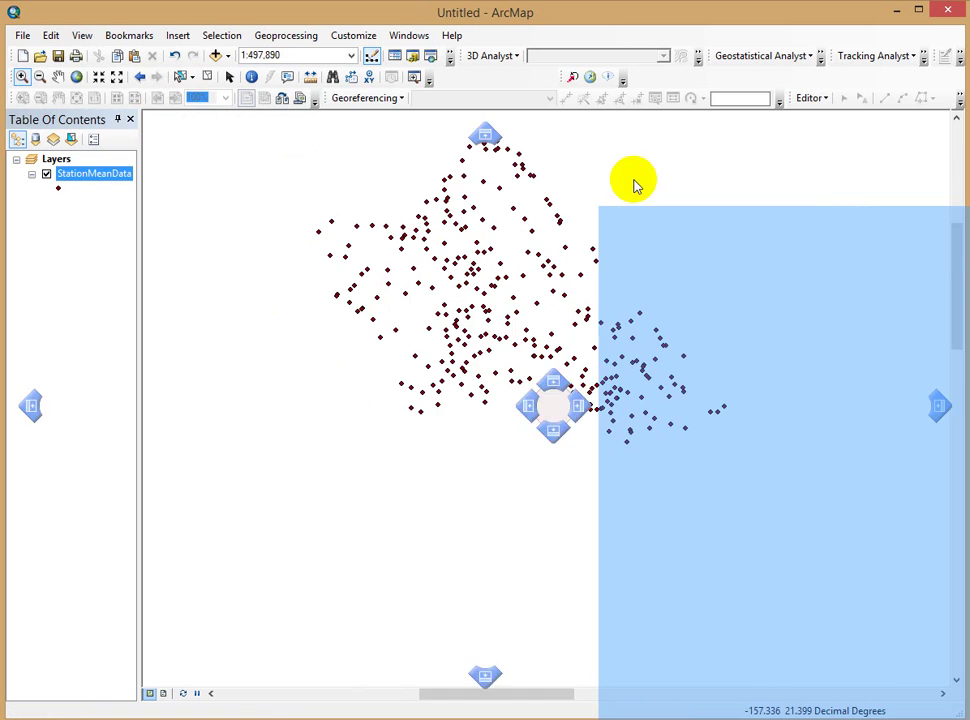
left_click_drag(634, 184, 340, 104)
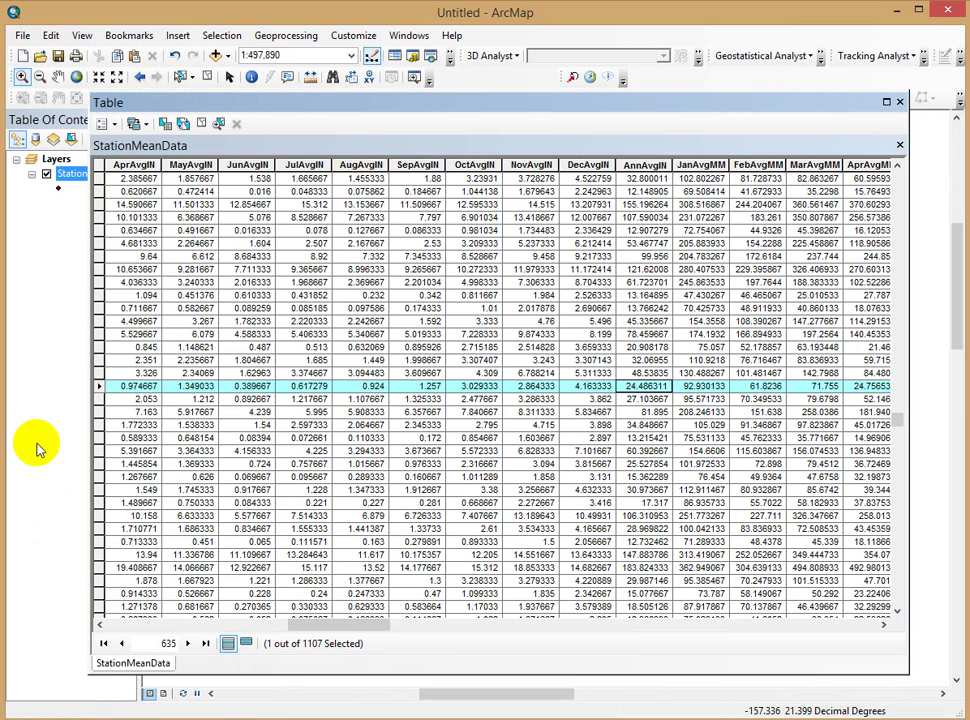
right_click(100, 388)
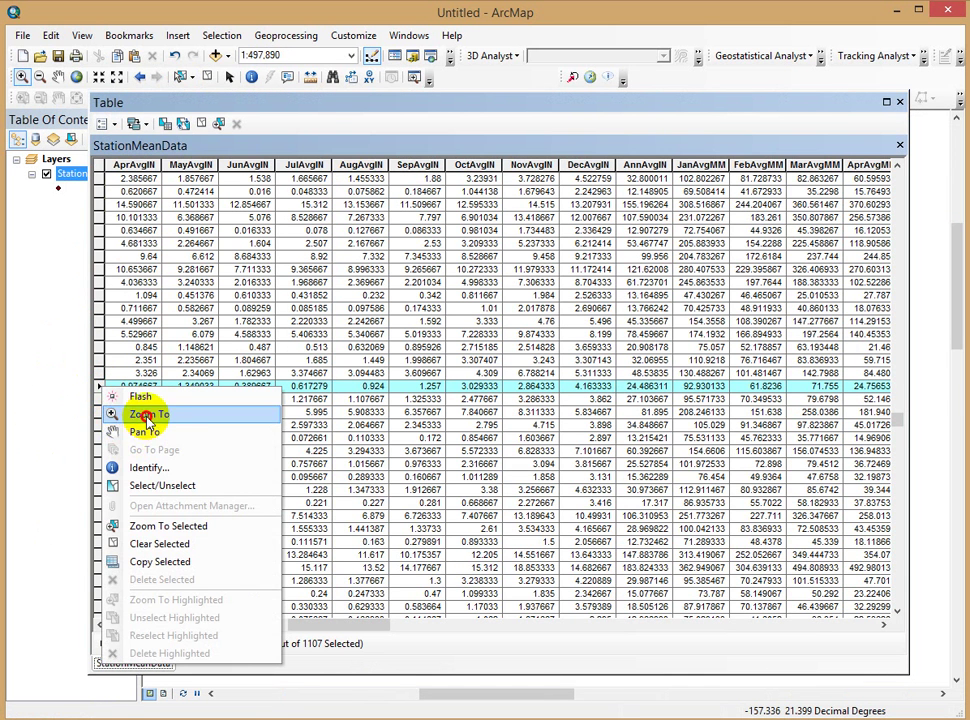
left_click(148, 414)
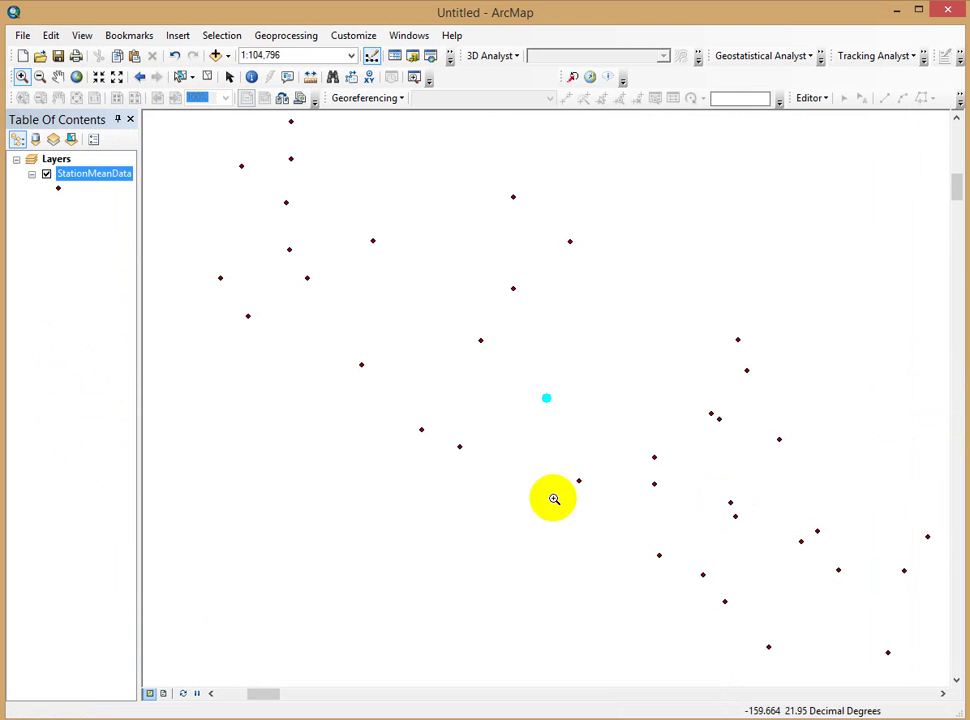
Step: Zoom the map out to 1:5,000,000 to see the selected station in relation to all the islands
scroll(477, 474, "down", 1)
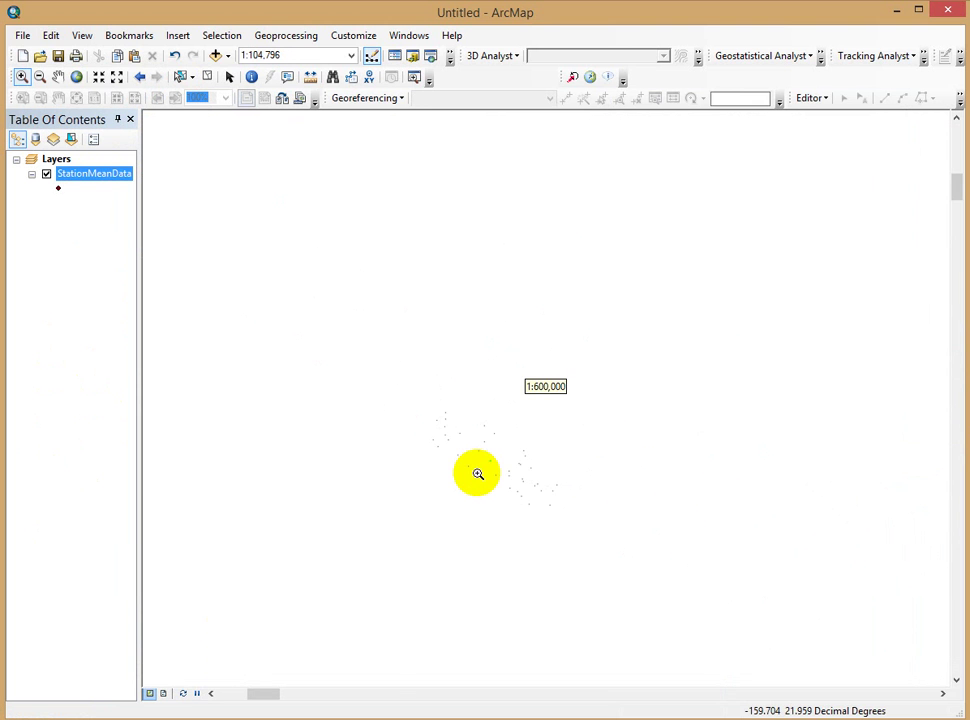
scroll(477, 474, "down", 4)
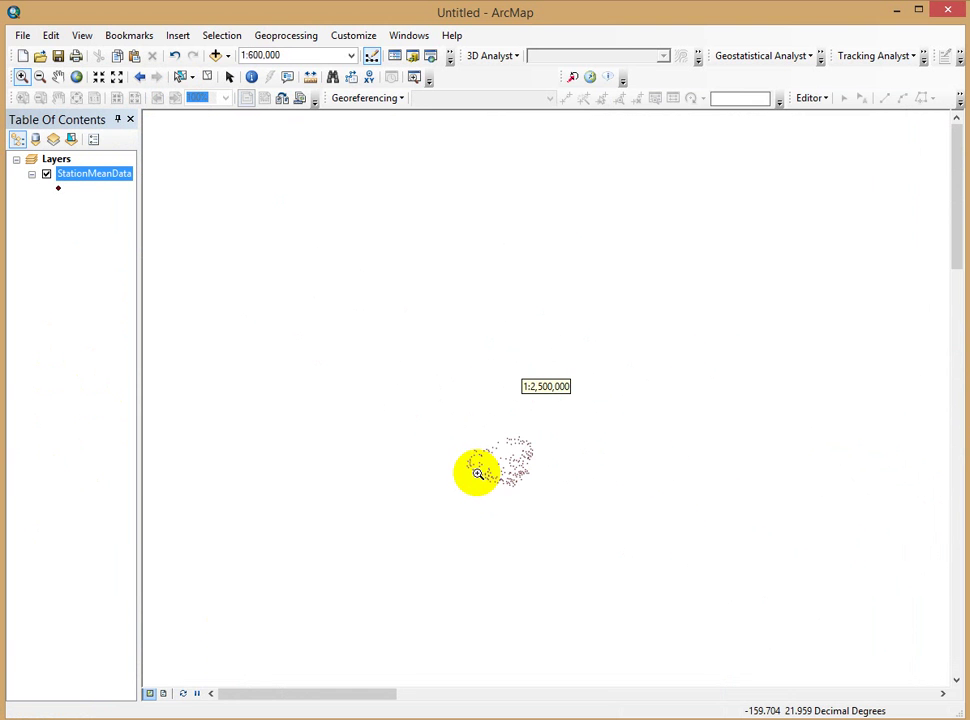
scroll(491, 526, "down", 1)
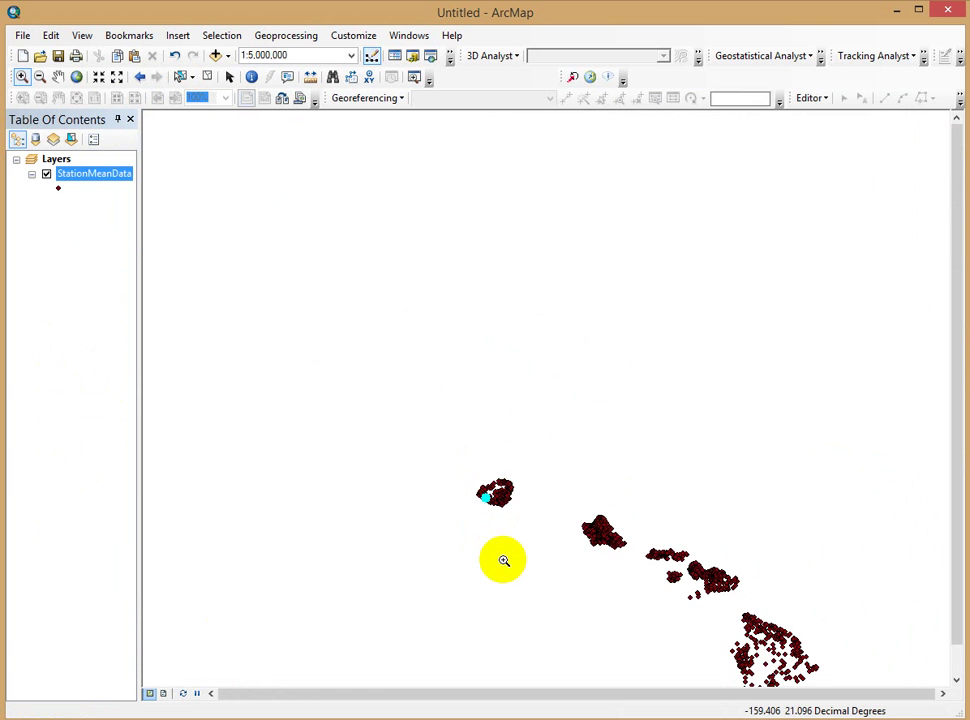
left_click(957, 476)
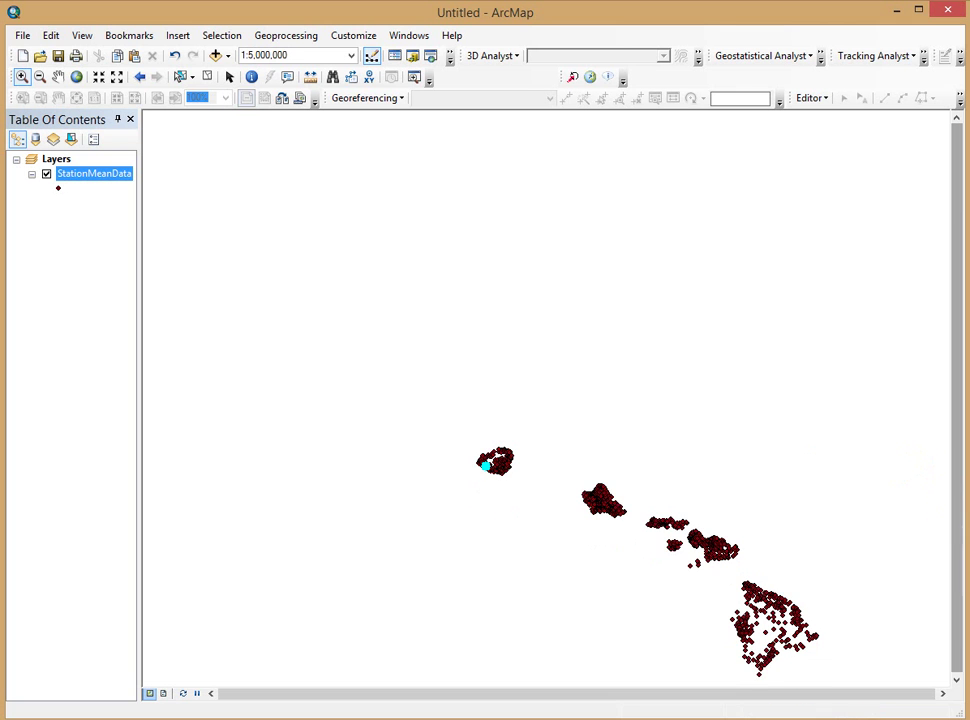
Step: Bring the attribute table back over the map and highlight the JanAvgMM column
left_click_drag(700, 160, 697, 162)
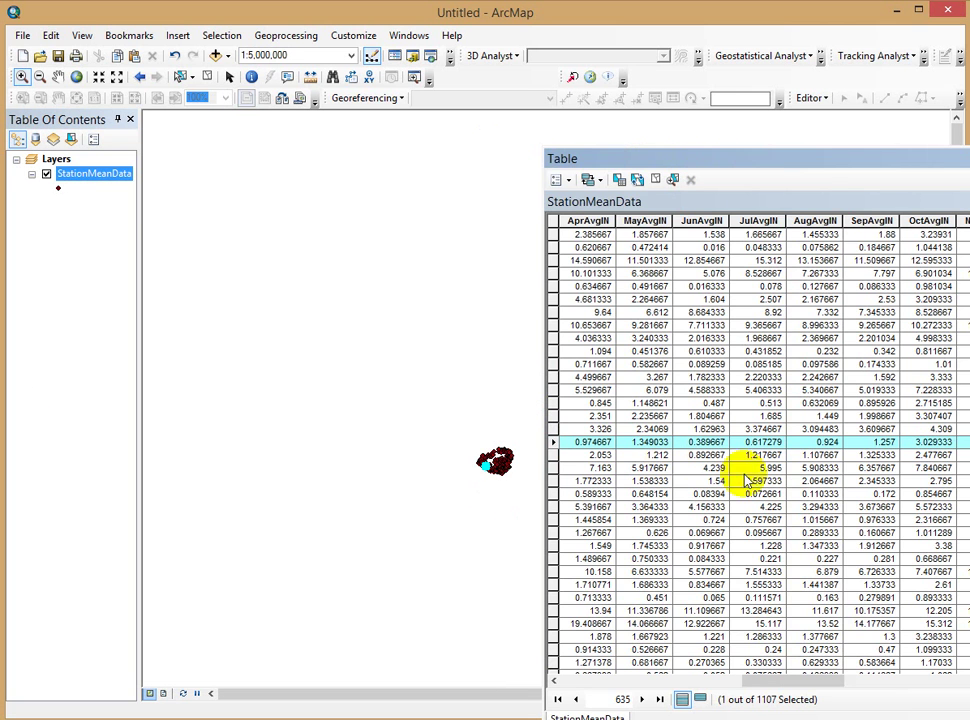
left_click_drag(886, 165, 490, 140)
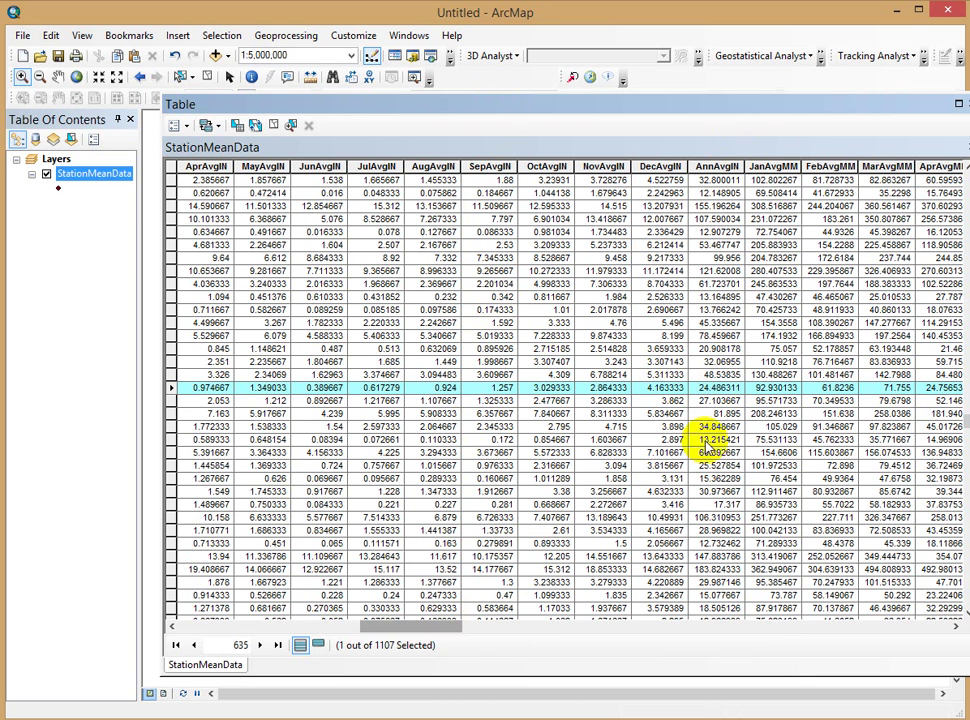
left_click(784, 166)
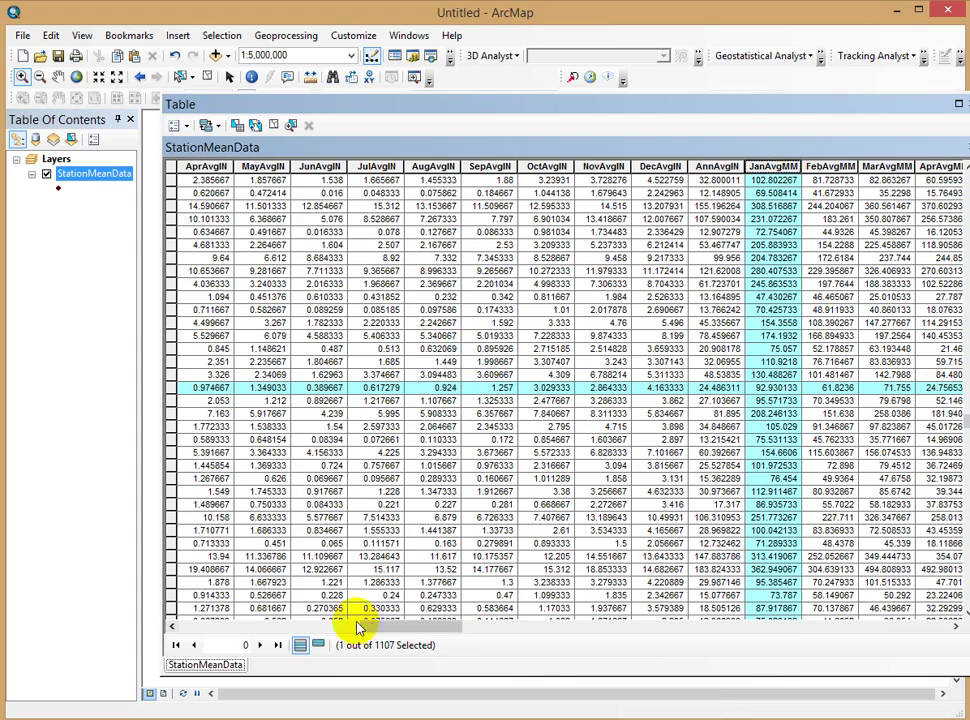
Step: Review the standard deviation fields in inches and millimetres, highlighting JulSD_in and AnnSD_in, and move the table off the map
left_click_drag(411, 628, 561, 652)
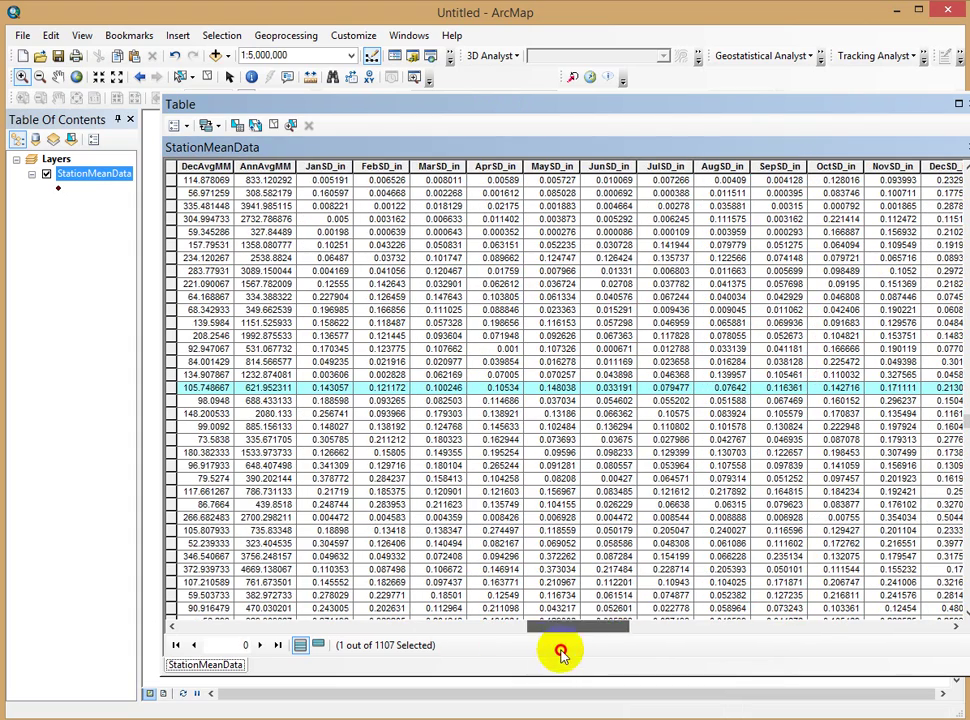
left_click(668, 168)
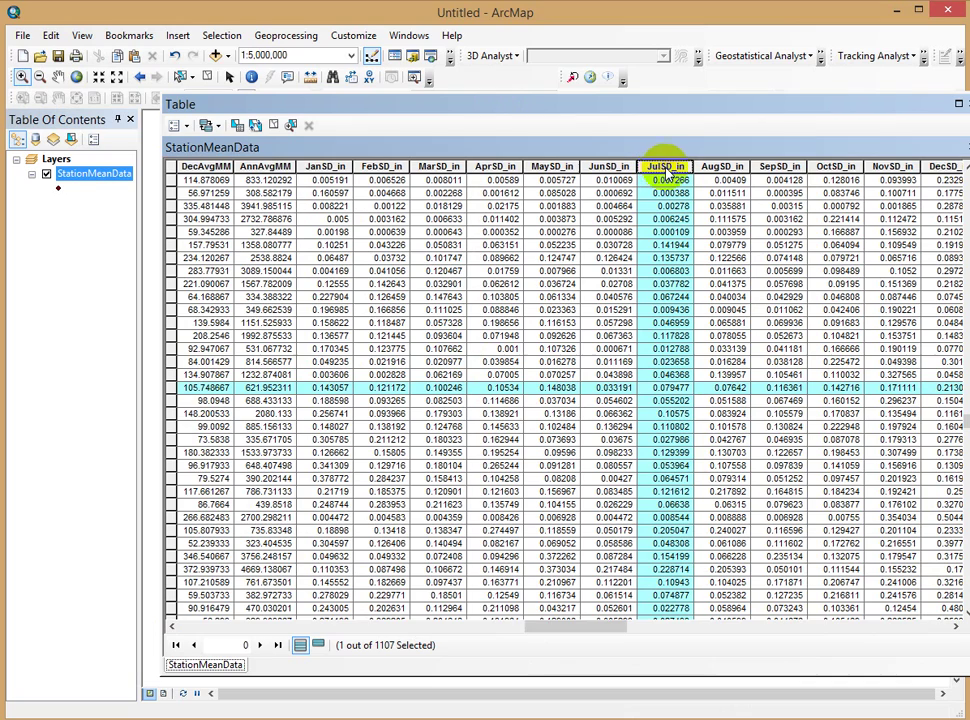
left_click_drag(548, 629, 592, 636)
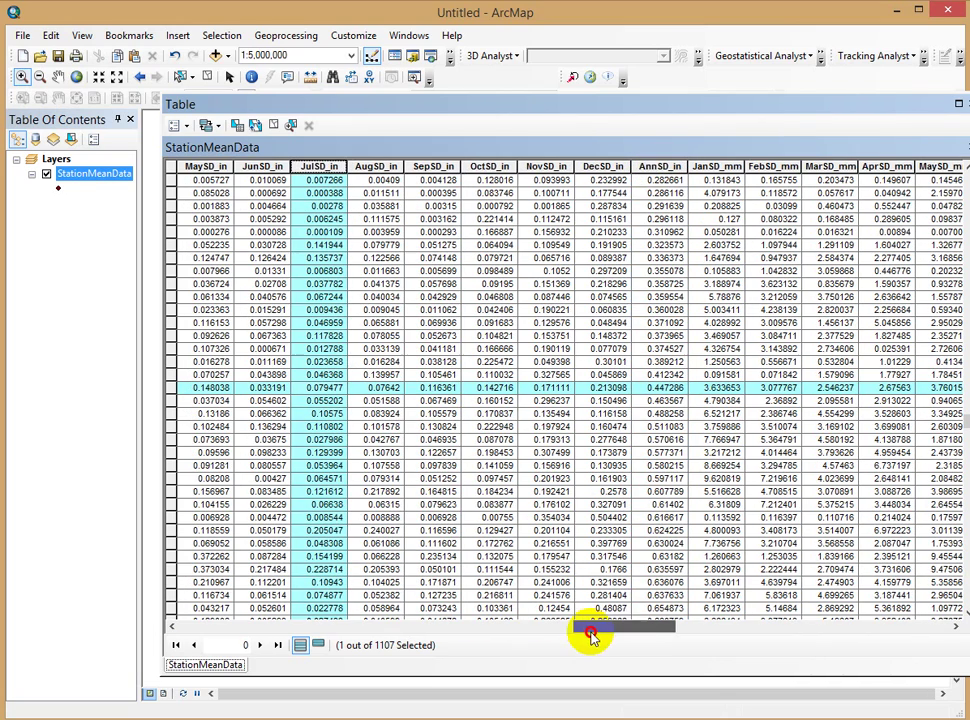
left_click(657, 167)
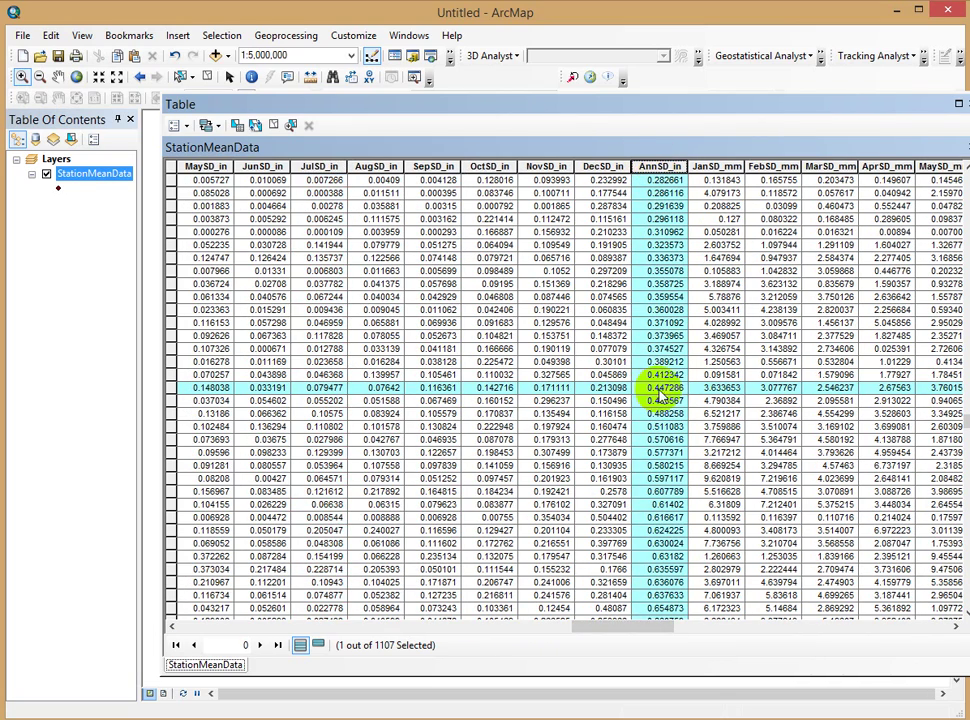
left_click(662, 389)
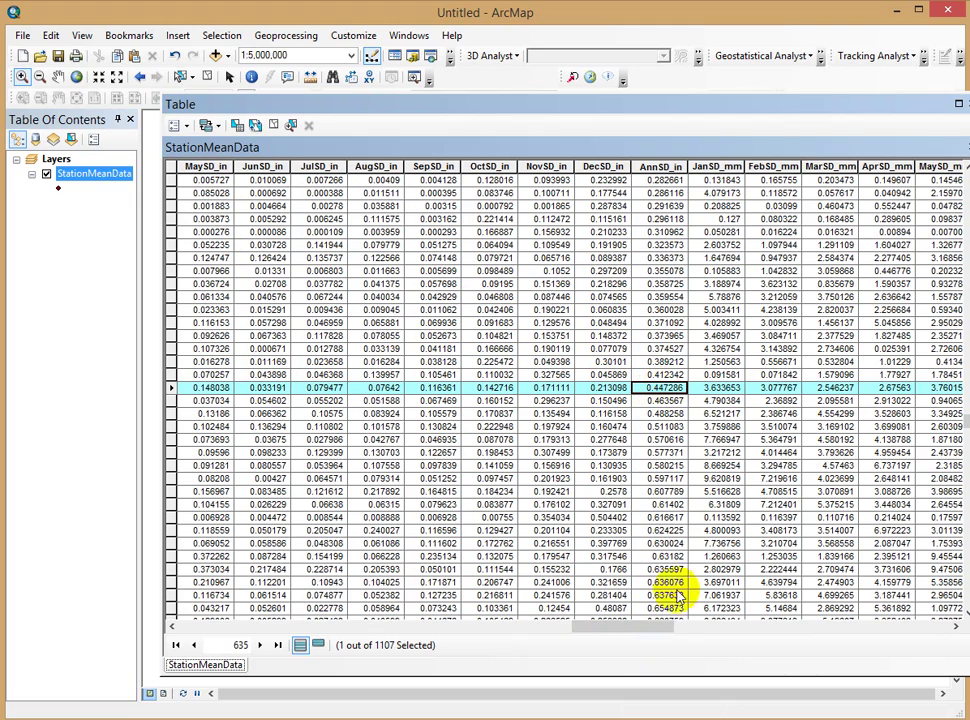
left_click_drag(668, 626, 633, 638)
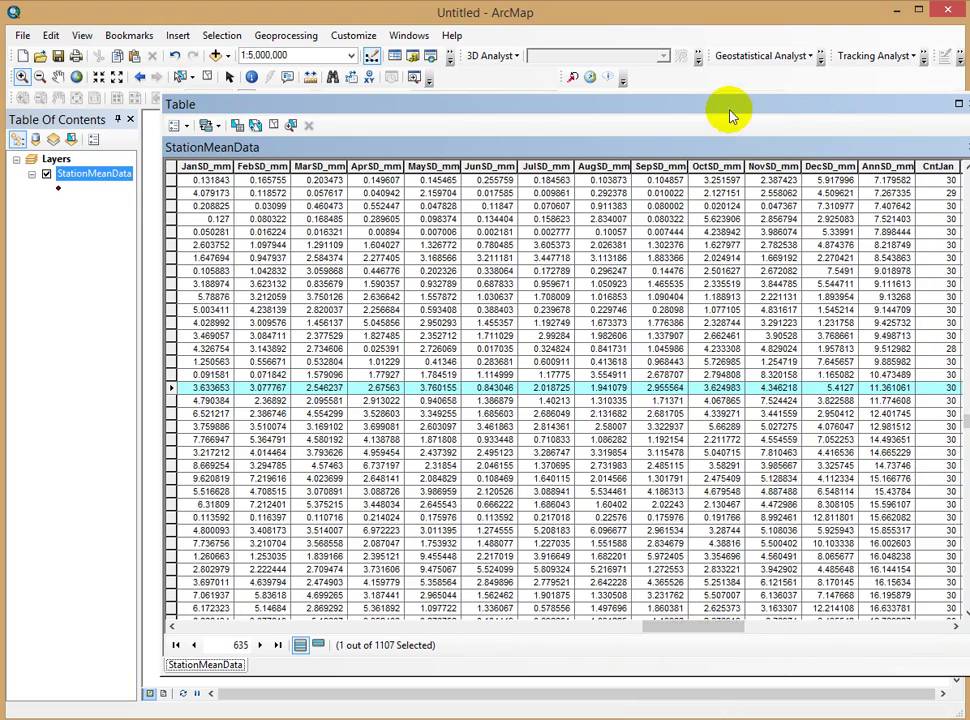
left_click_drag(902, 282, 969, 361)
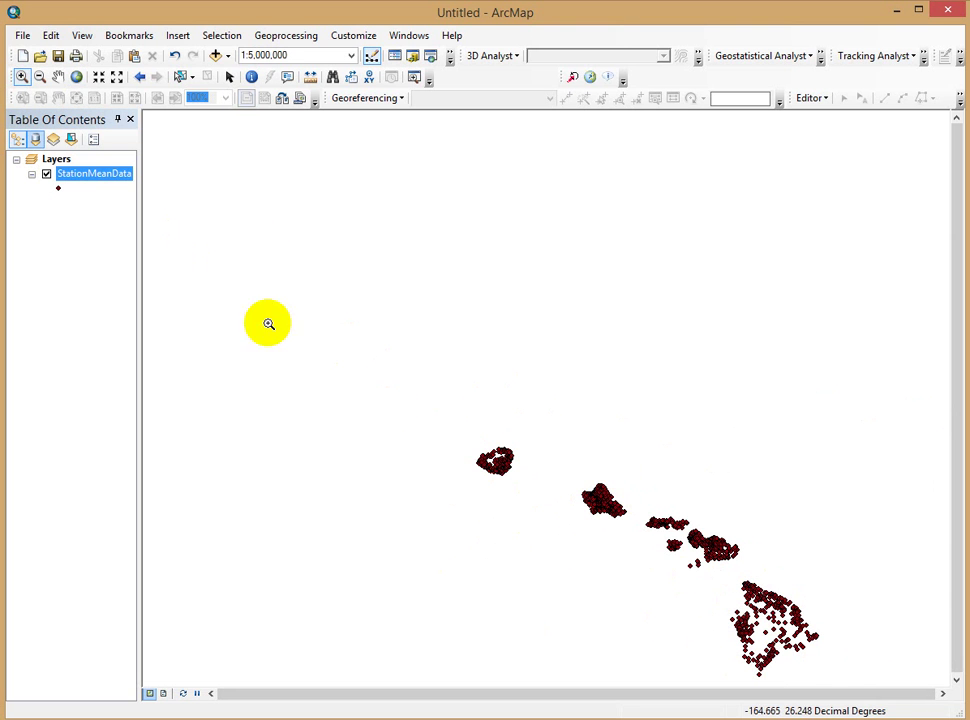
Step: Select all station points on the northwesternmost island with a rectangle and check the selected records in the attribute table
left_click_drag(457, 431, 535, 497)
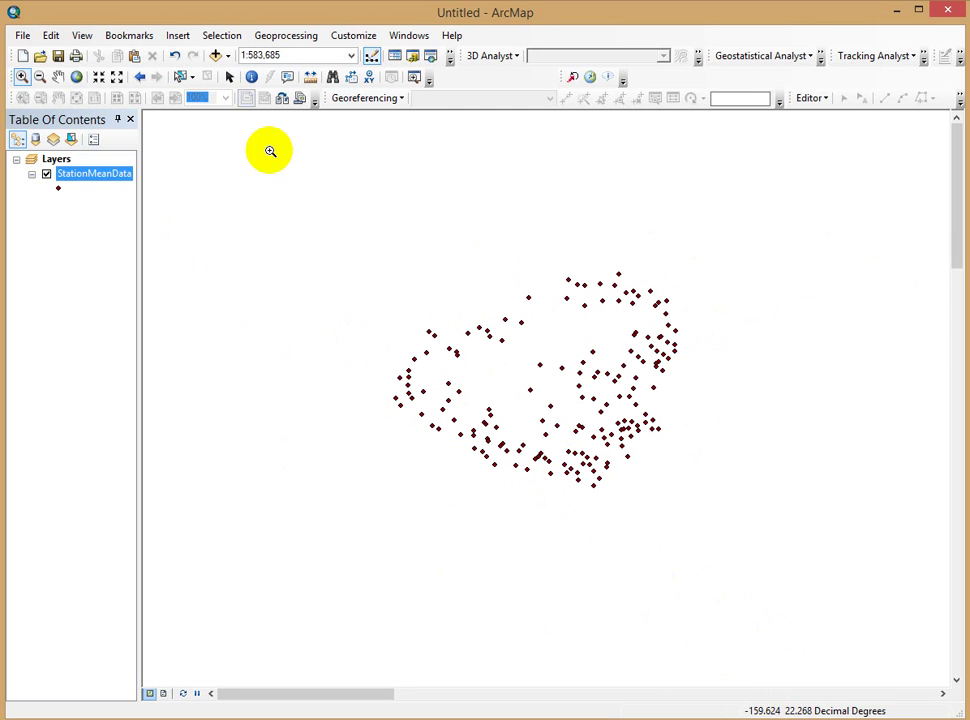
left_click(141, 80)
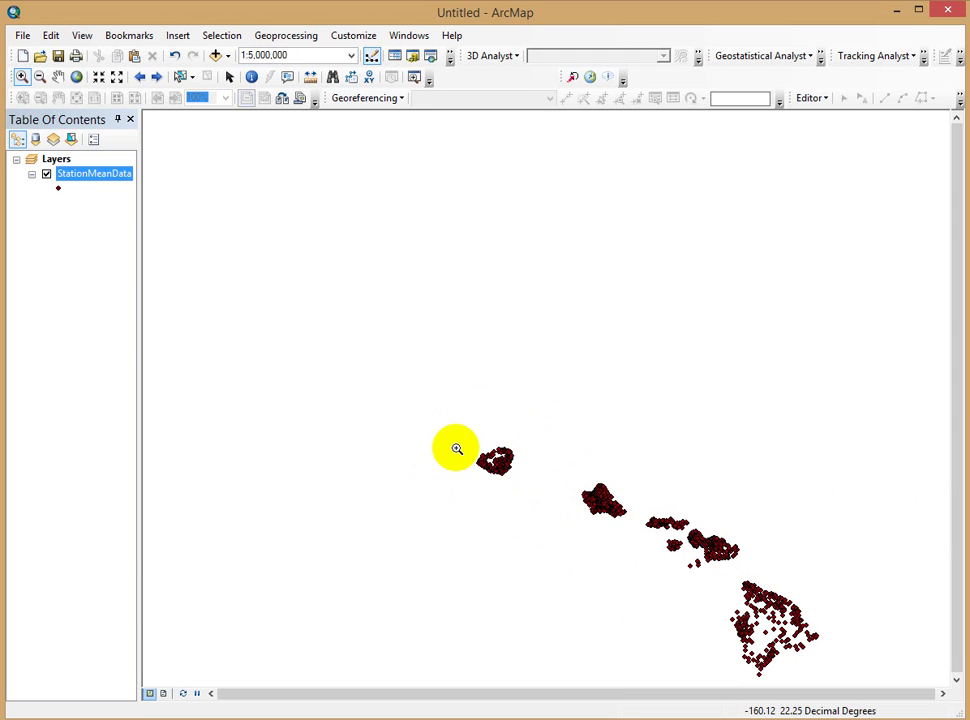
left_click_drag(465, 434, 546, 502)
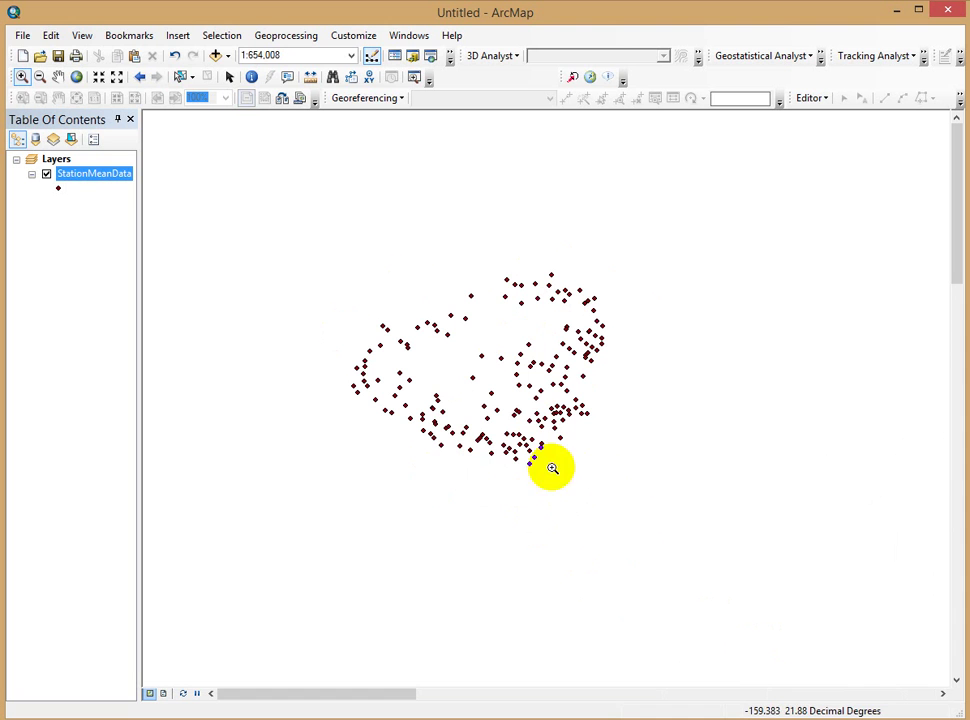
left_click(179, 80)
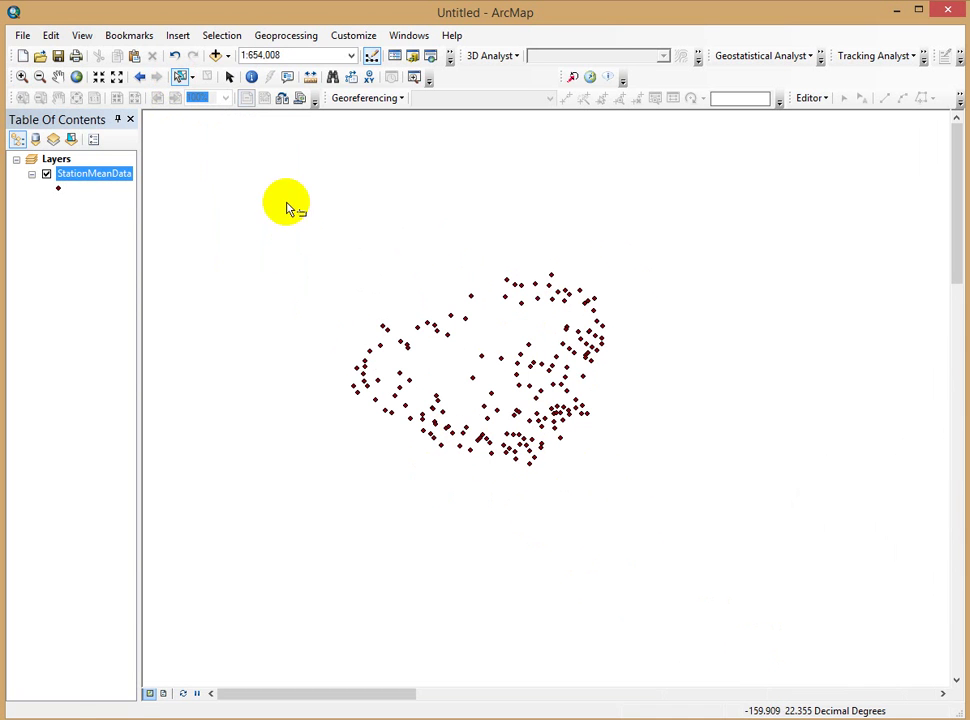
left_click_drag(325, 300, 658, 558)
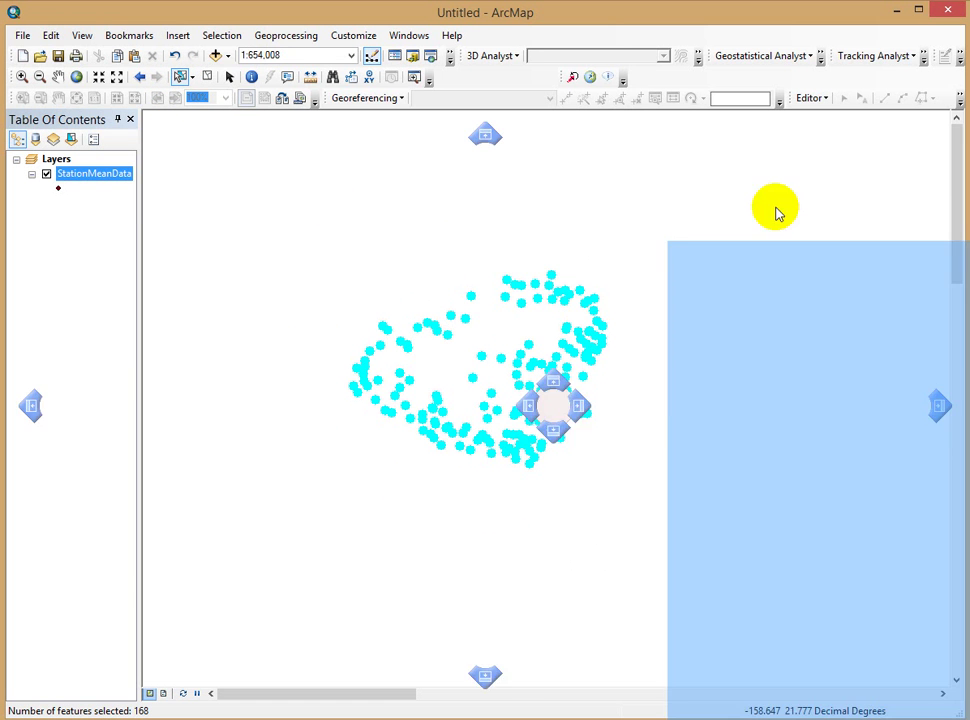
left_click_drag(775, 210, 560, 175)
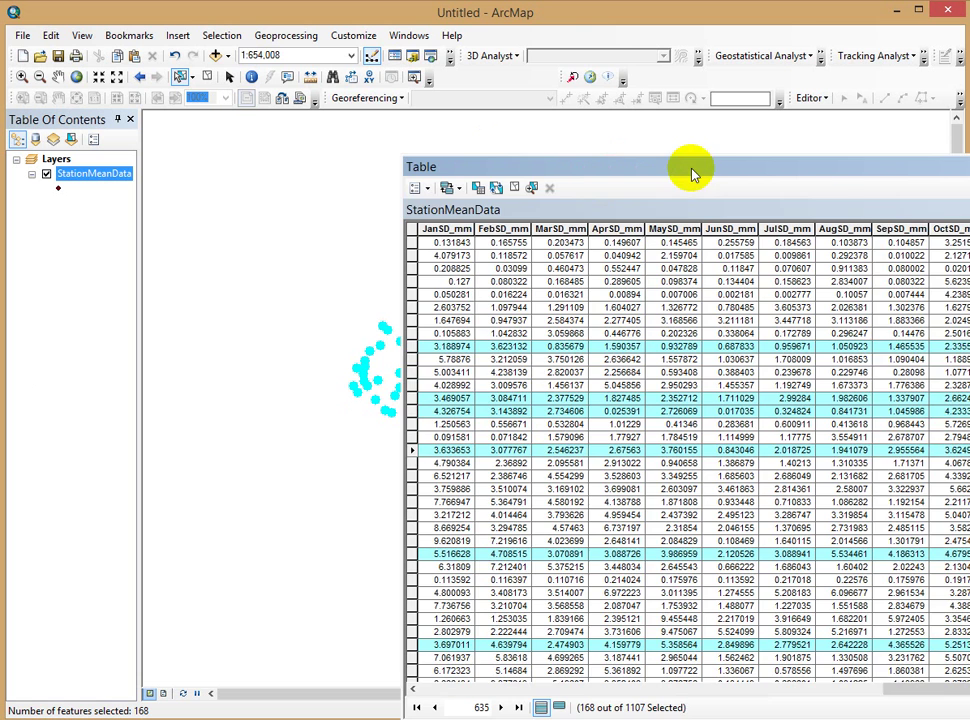
key("ctrl+F4")
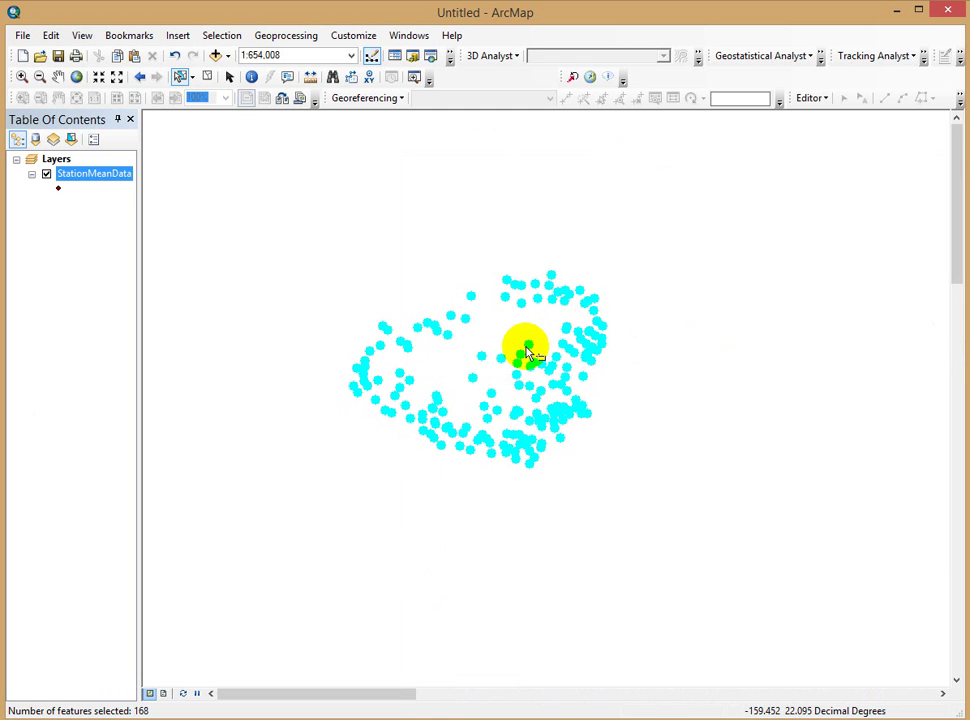
Step: Set up an export of the selected StationMeanData features into the Exercise4_Rainfall_mapping folder under C:\work\teaching\GEOG280_Intro_Geostats\Exercises
right_click(116, 178)
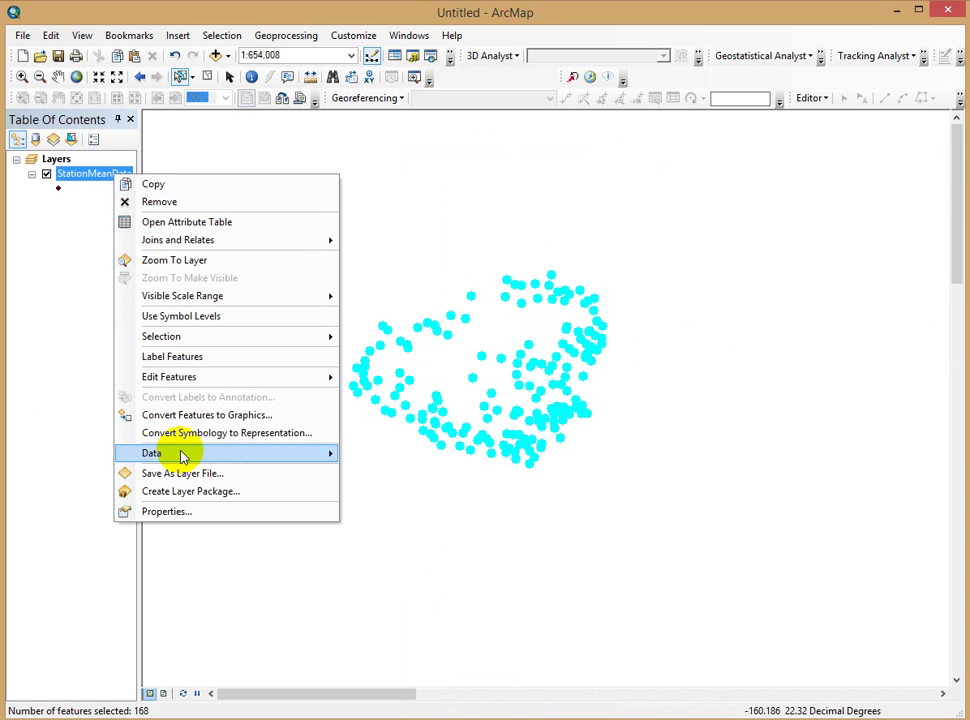
mouse_move(296, 460)
left_click(393, 472)
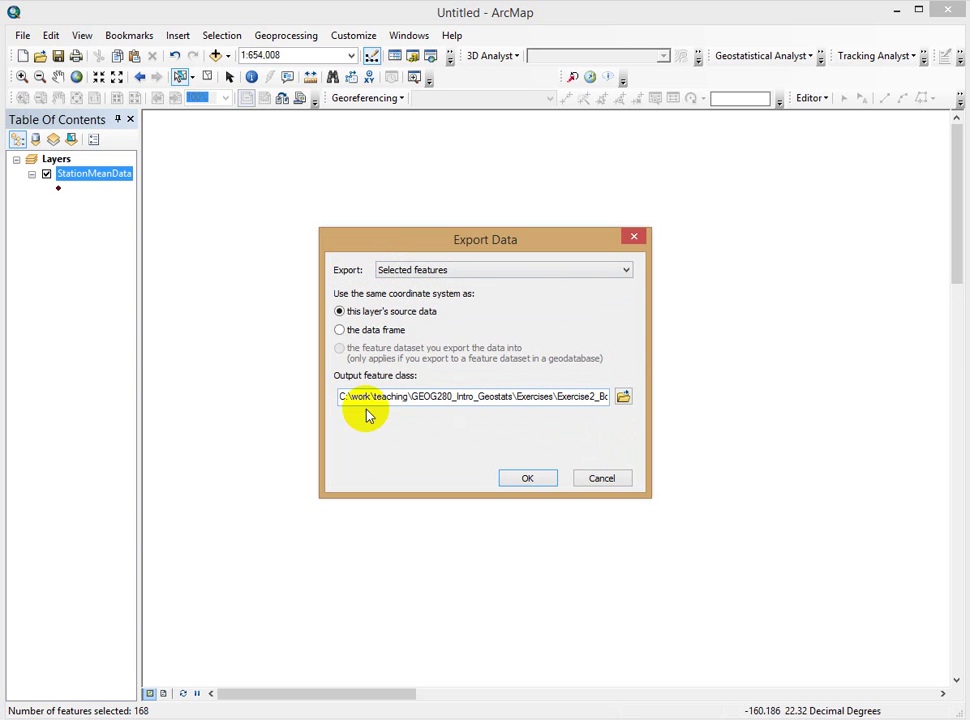
left_click(622, 398)
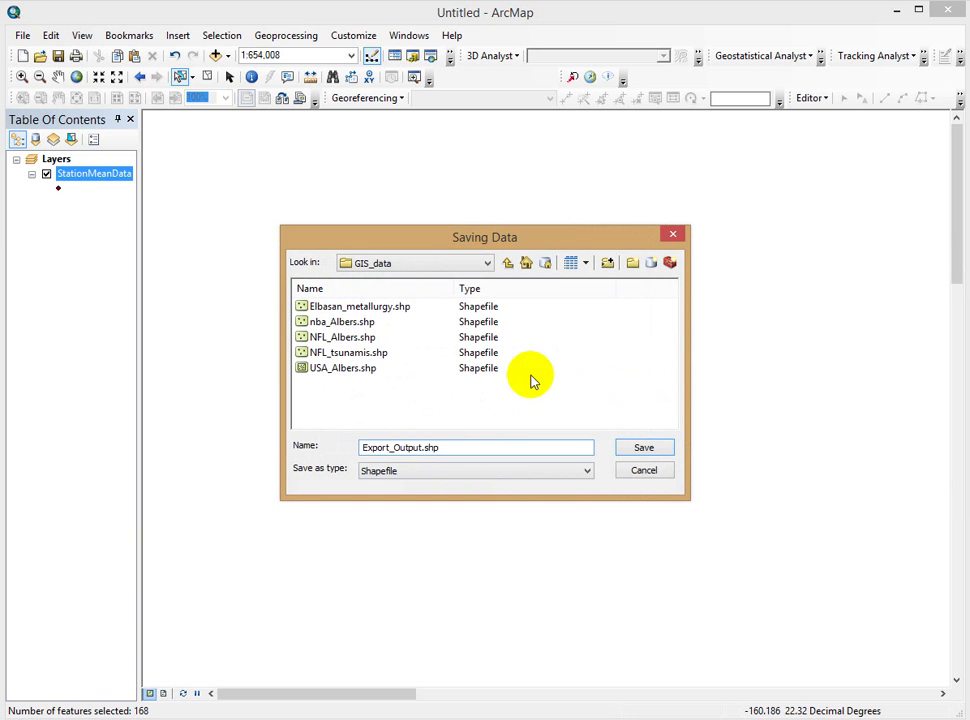
left_click(488, 265)
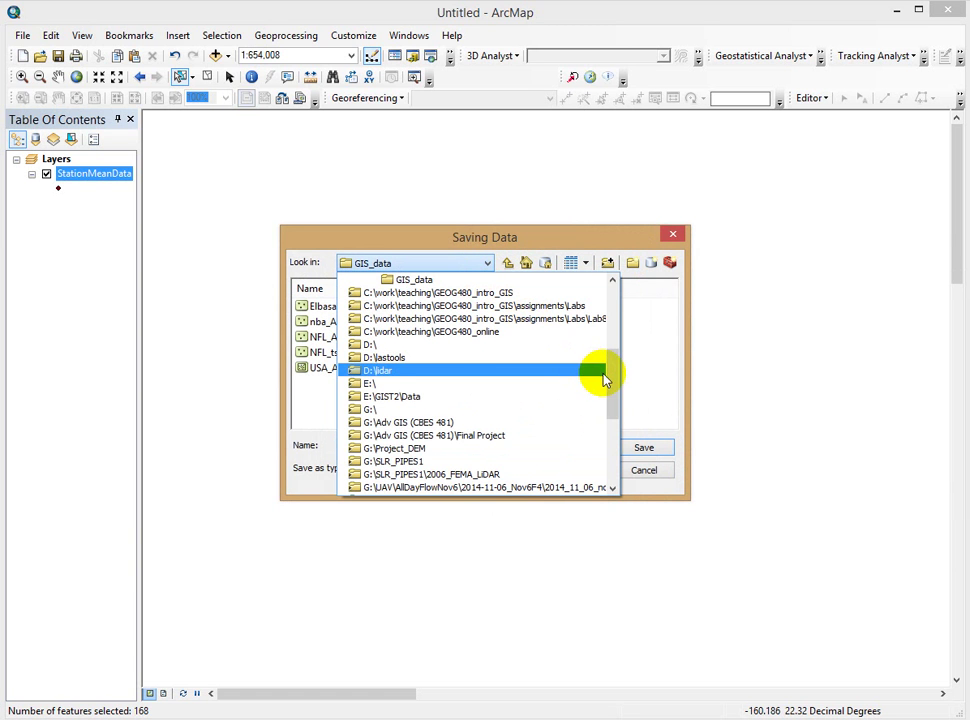
left_click_drag(609, 376, 612, 344)
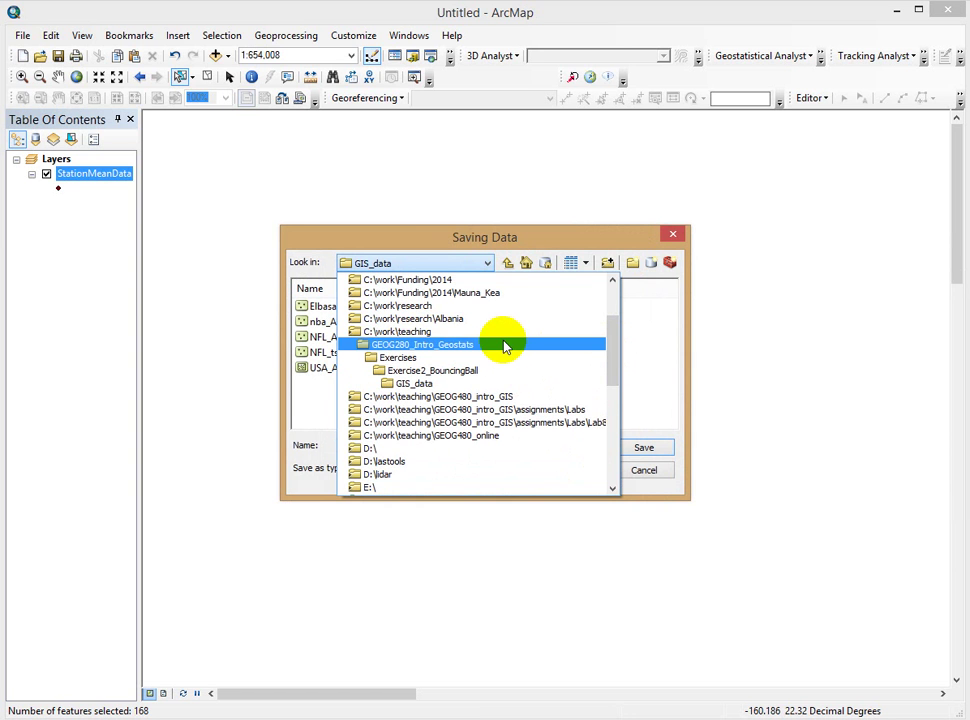
left_click(487, 340)
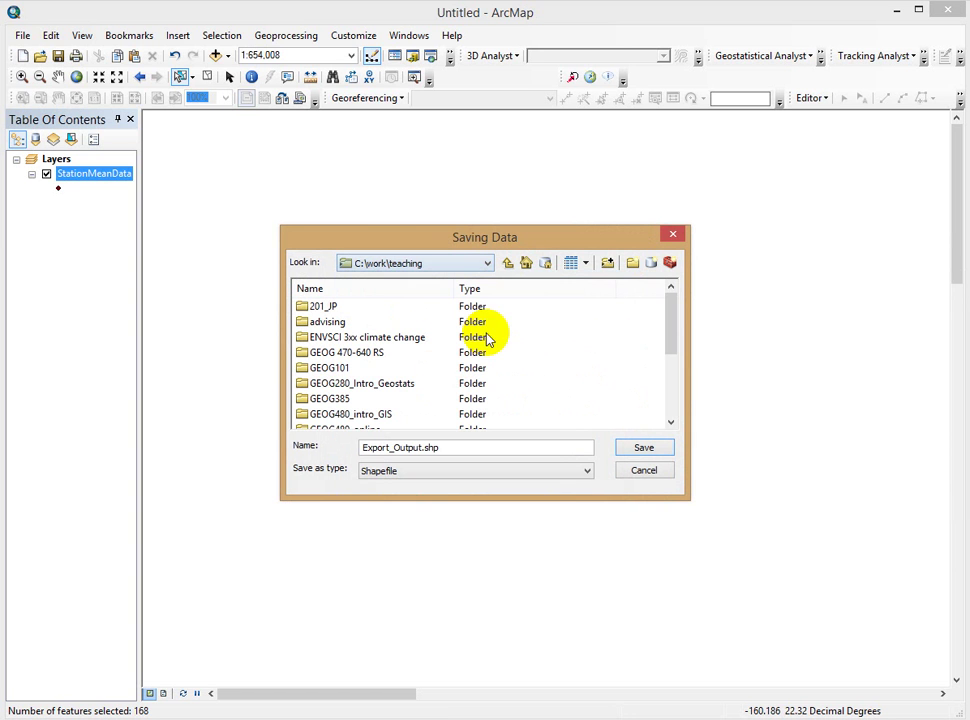
double_click(372, 388)
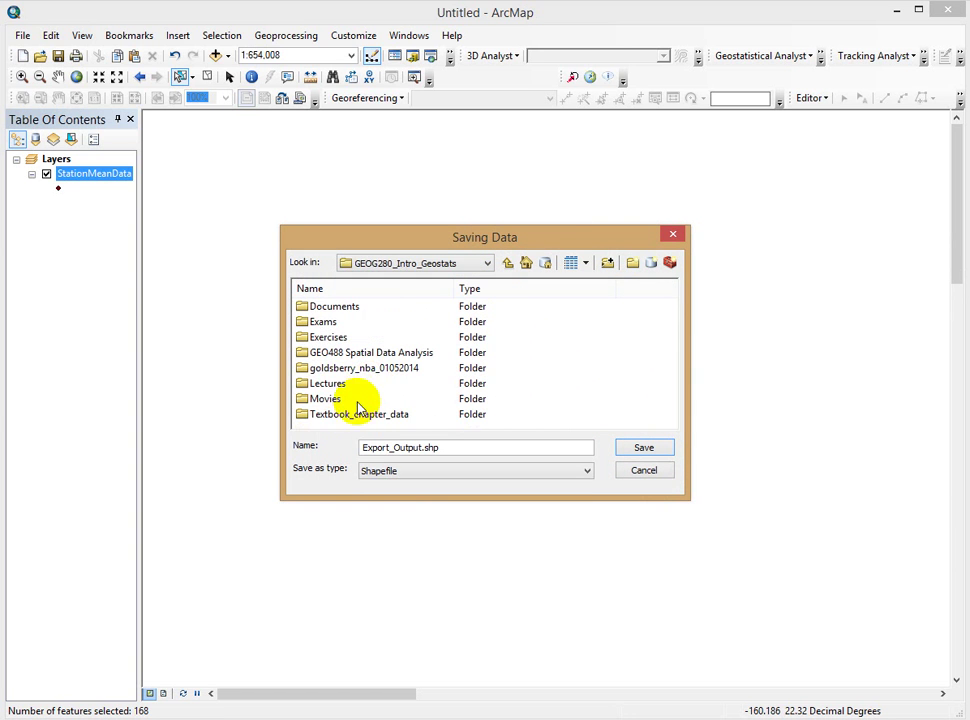
double_click(330, 337)
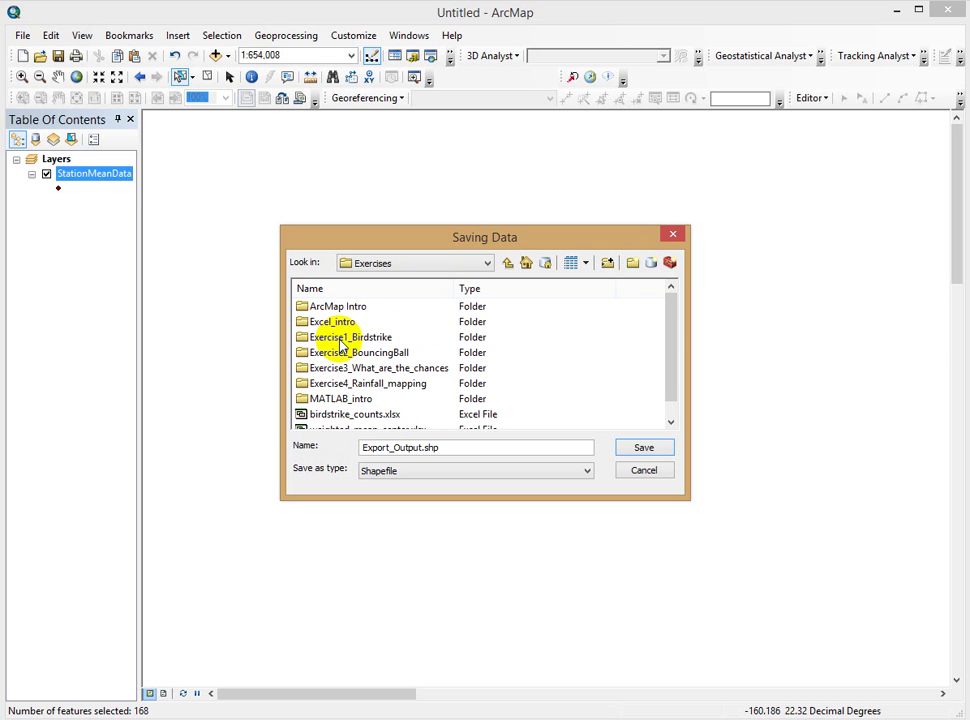
double_click(379, 390)
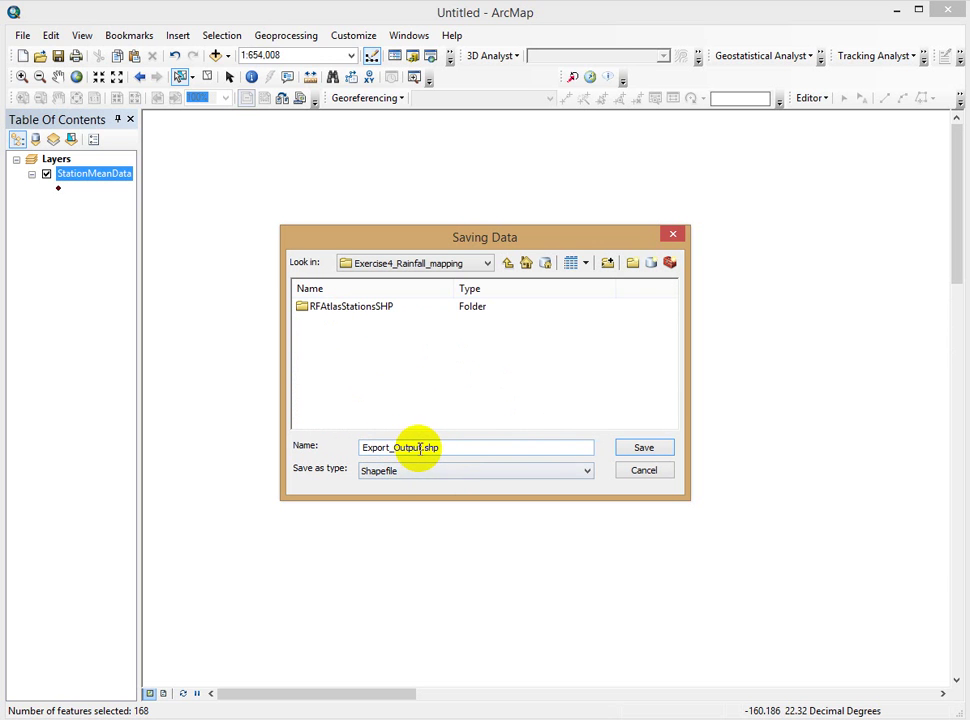
Step: Name the output shapefile Kauai, run the export and add the exported data to the map as a layer
left_click_drag(424, 447, 347, 440)
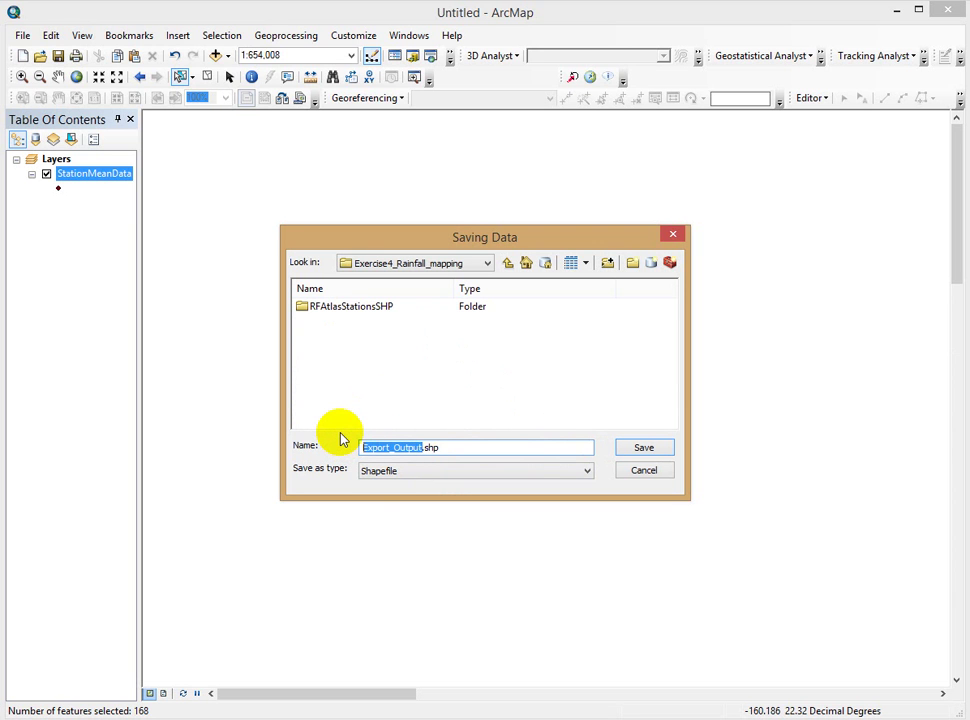
type("Kauai")
left_click(660, 448)
left_click(536, 480)
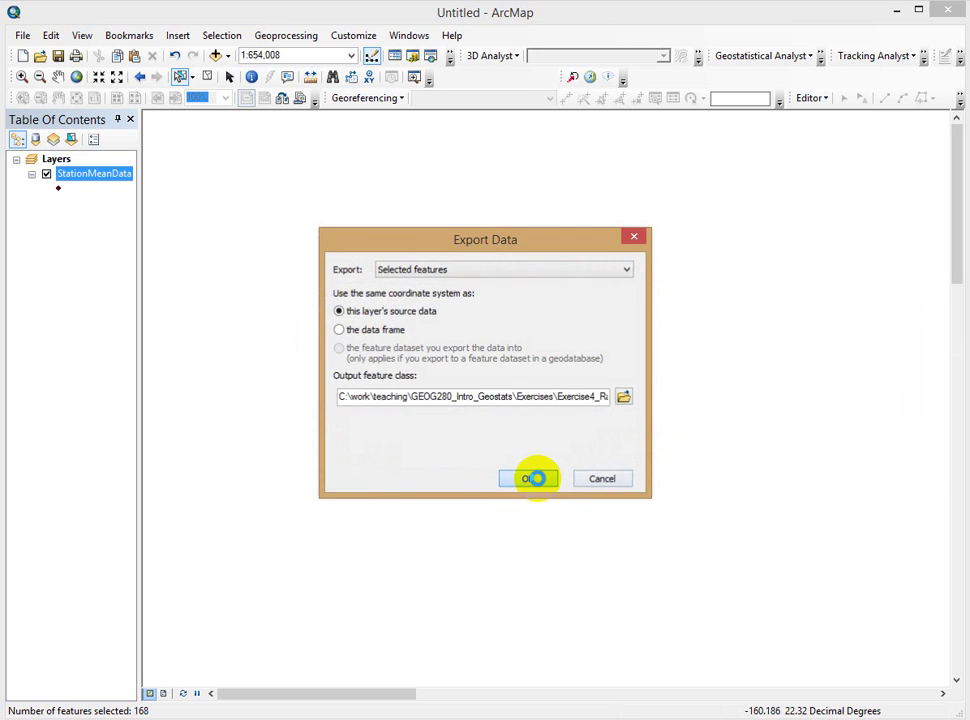
left_click(540, 438)
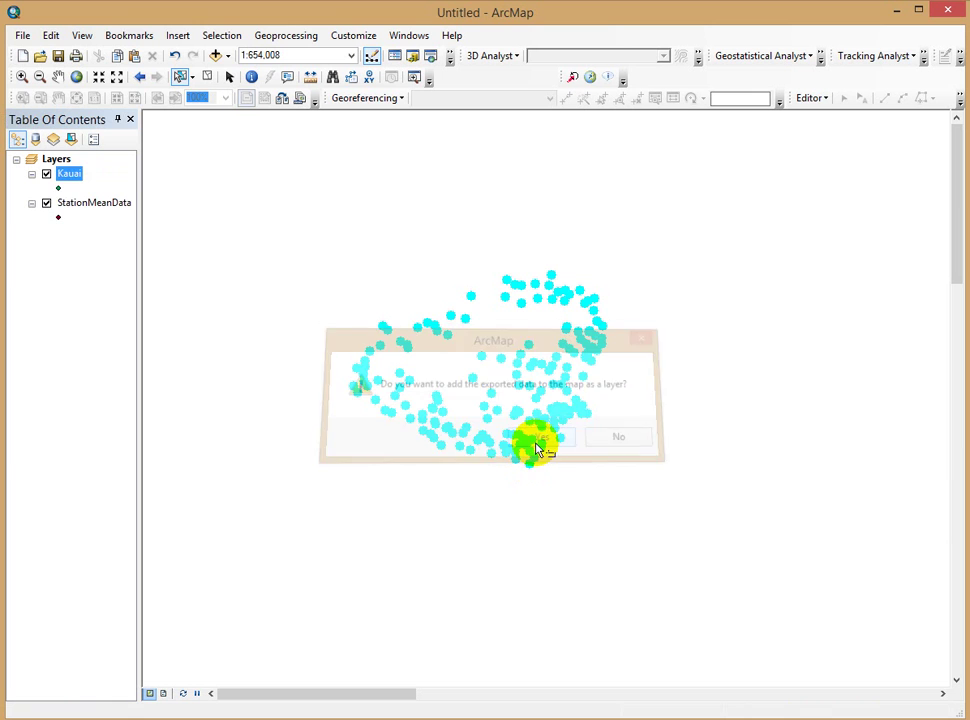
Step: Hide the StationMeanData layer to view the Kauai points on their own
left_click(47, 203)
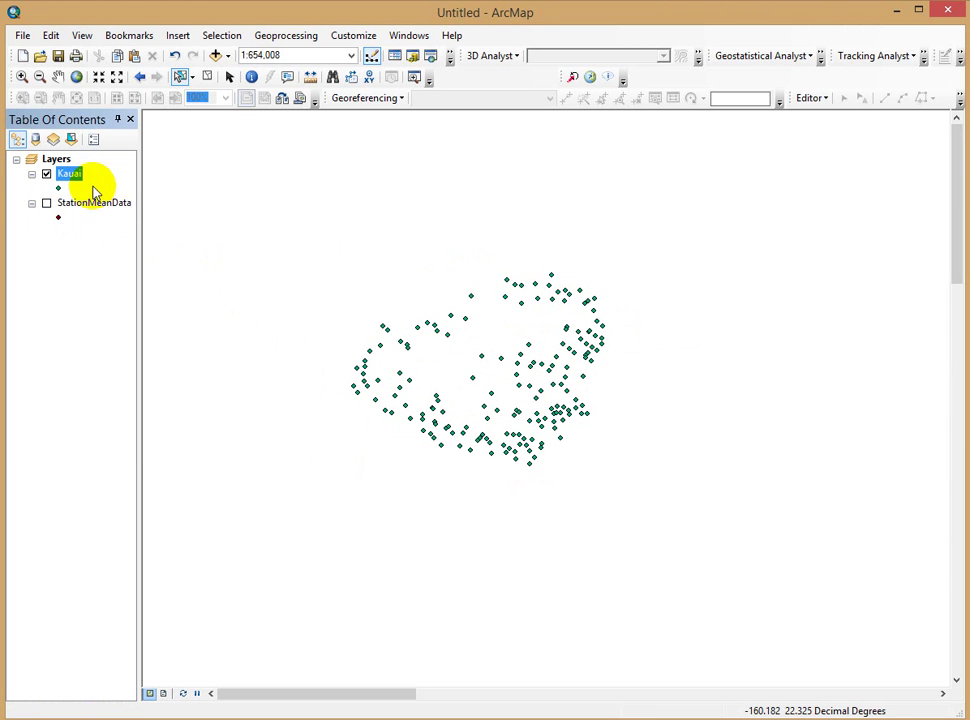
right_click(73, 178)
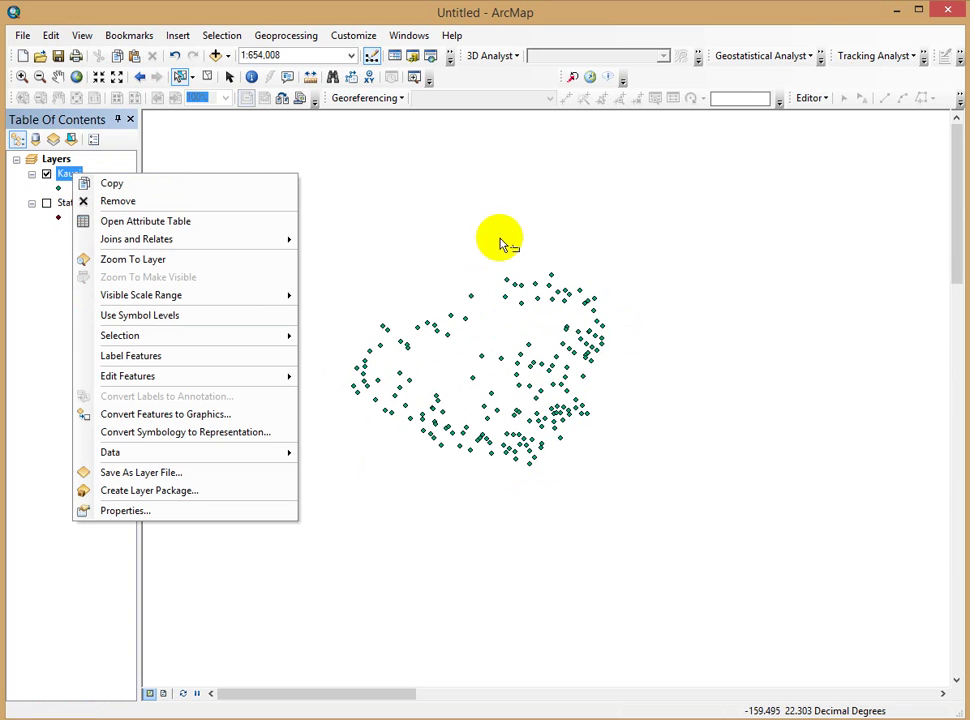
Step: Zoom to the full extent of StationMeanData and display that layer in place of Kauai
left_click(62, 206)
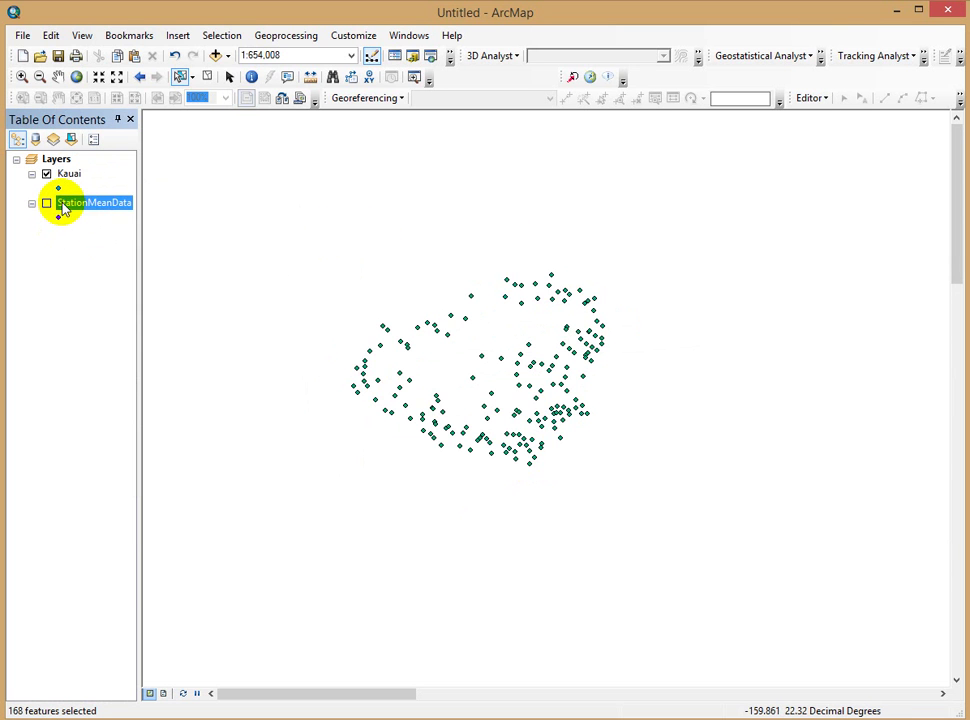
right_click(62, 206)
left_click(100, 284)
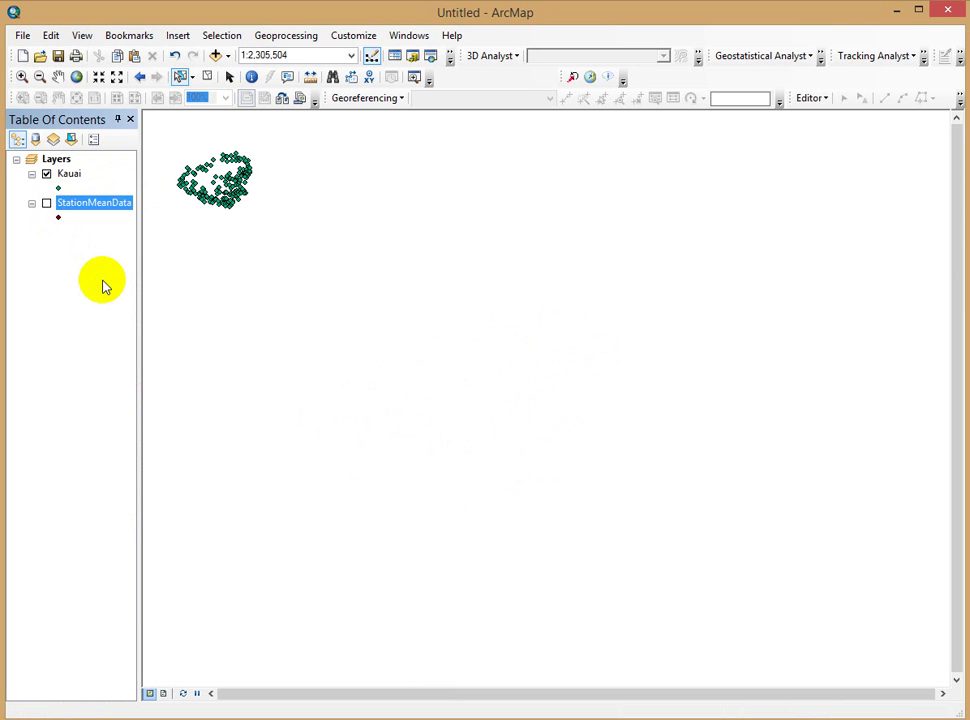
left_click(47, 204)
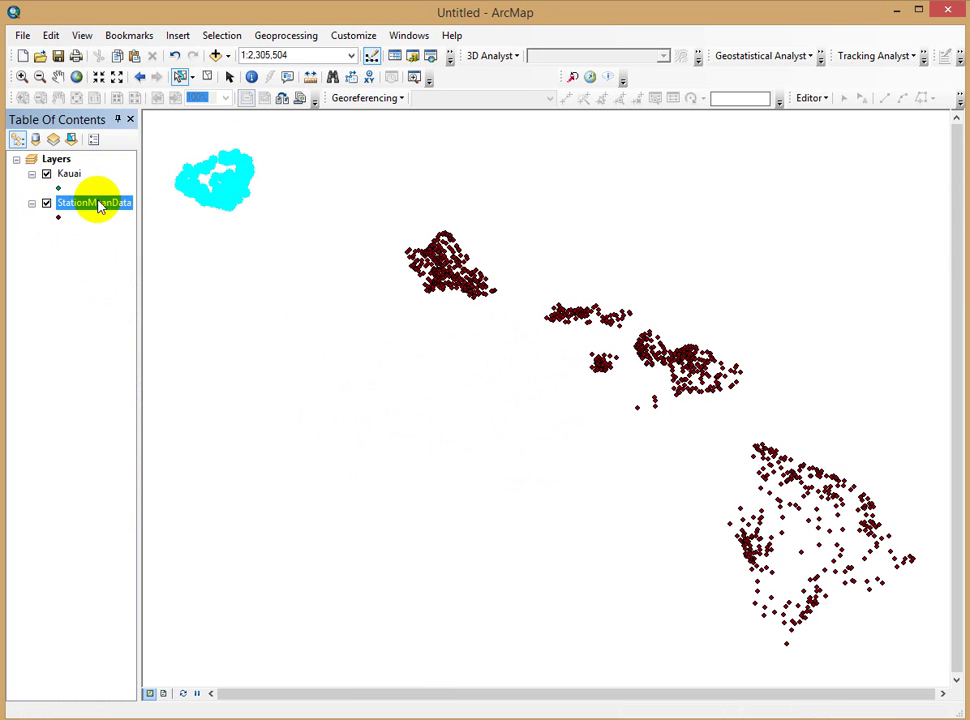
left_click(47, 175)
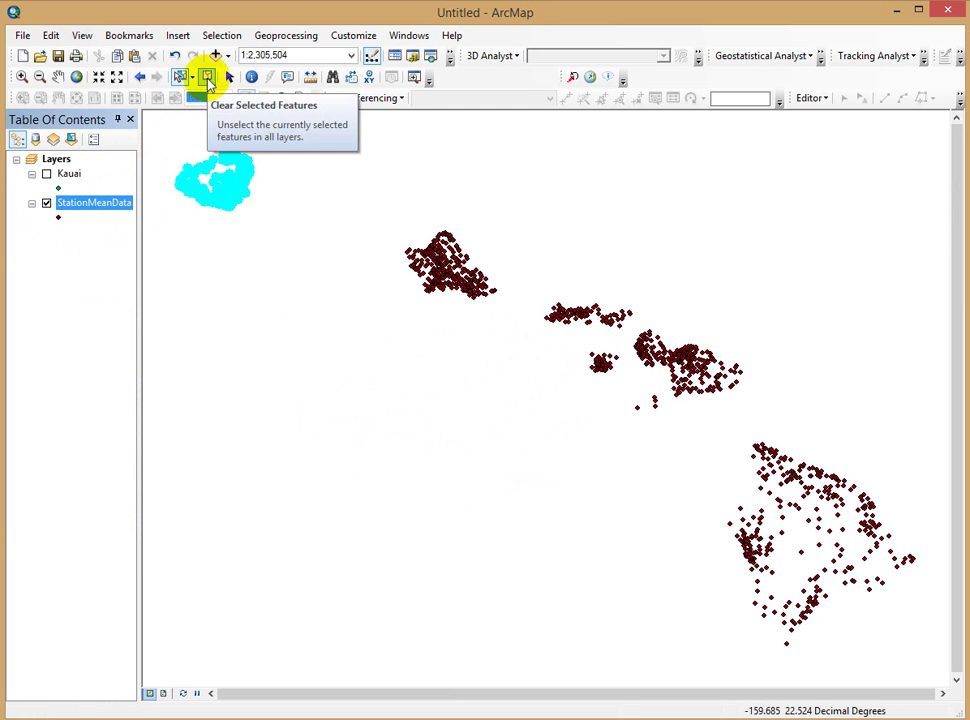
Step: Clear the selected features and display only the Kauai layer in place of StationMeanData, zoomed in on the island's points
left_click(207, 77)
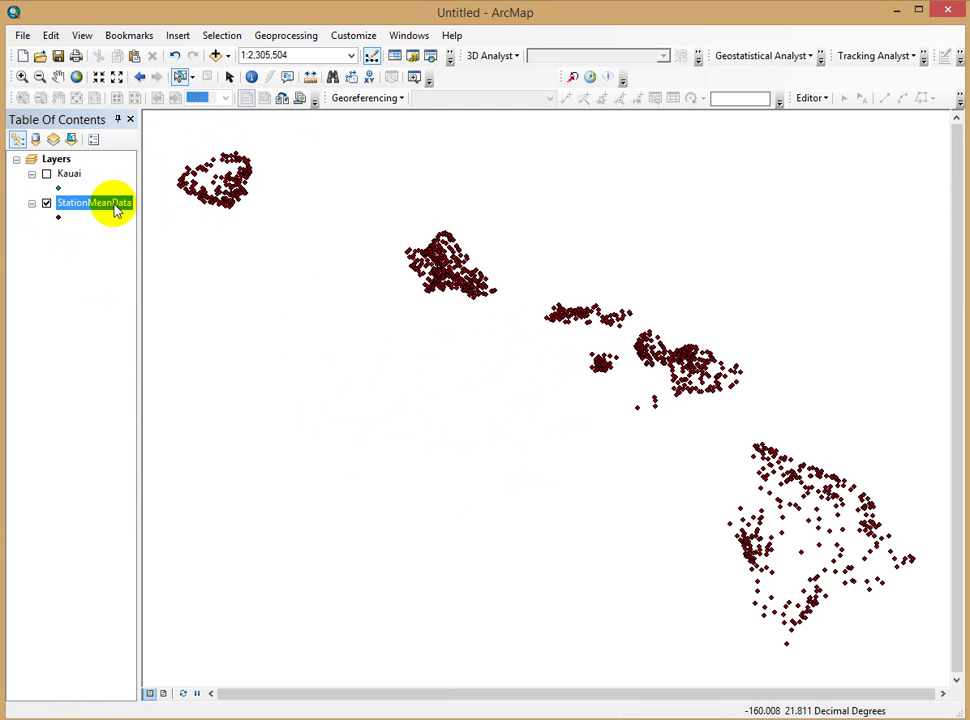
left_click(46, 175)
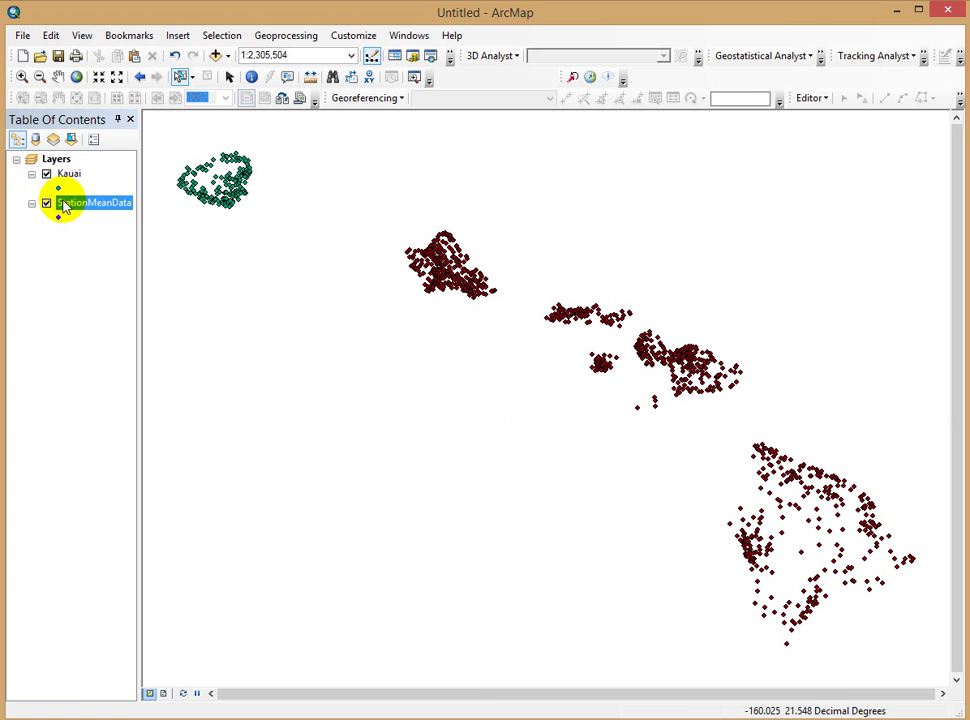
left_click(47, 204)
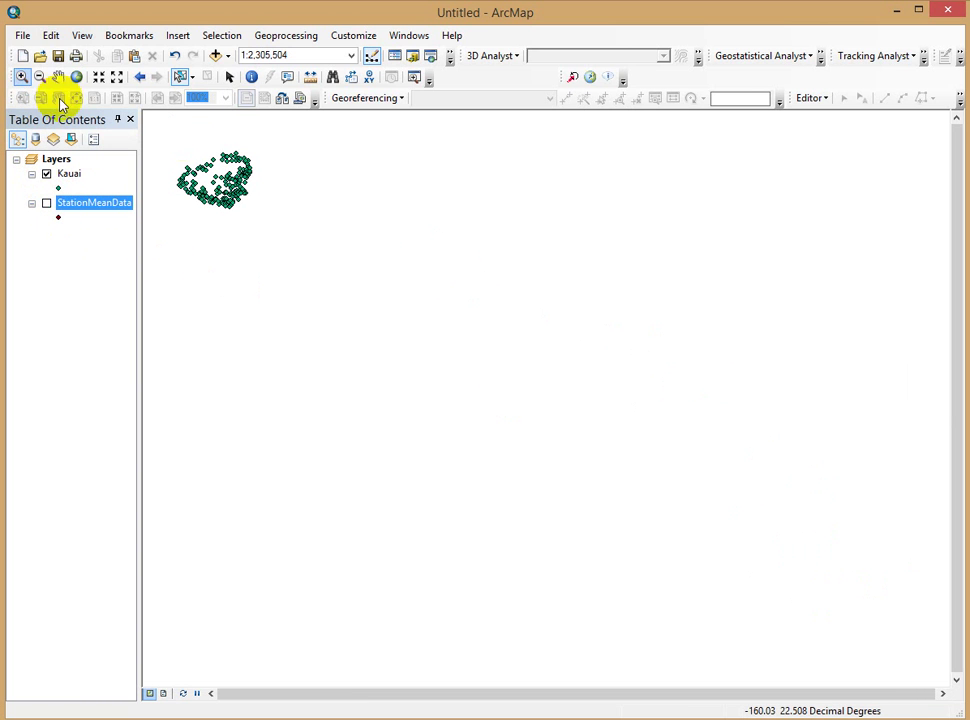
left_click(21, 77)
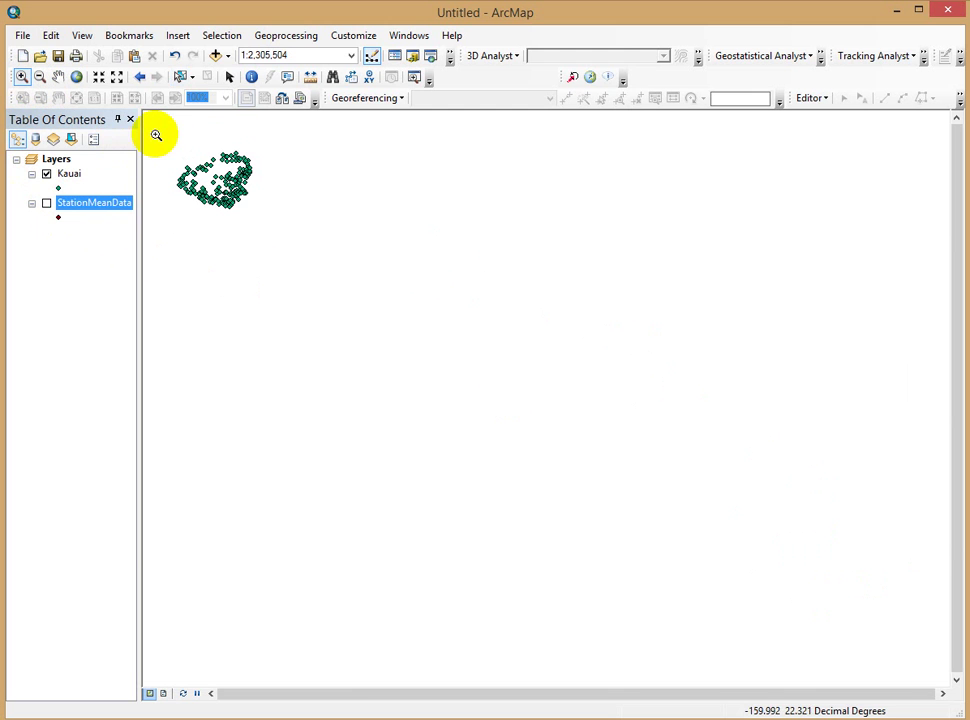
left_click_drag(165, 134, 284, 247)
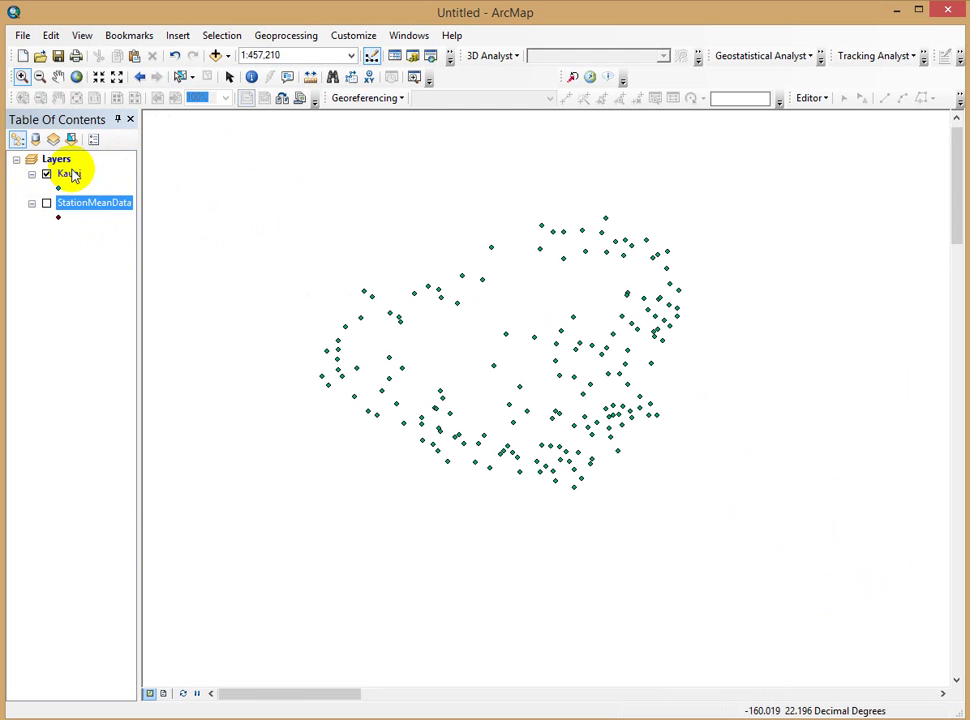
Step: Open the Kauai attribute table in an enlarged window and highlight the AnnAvgIN column
right_click(70, 174)
left_click(132, 216)
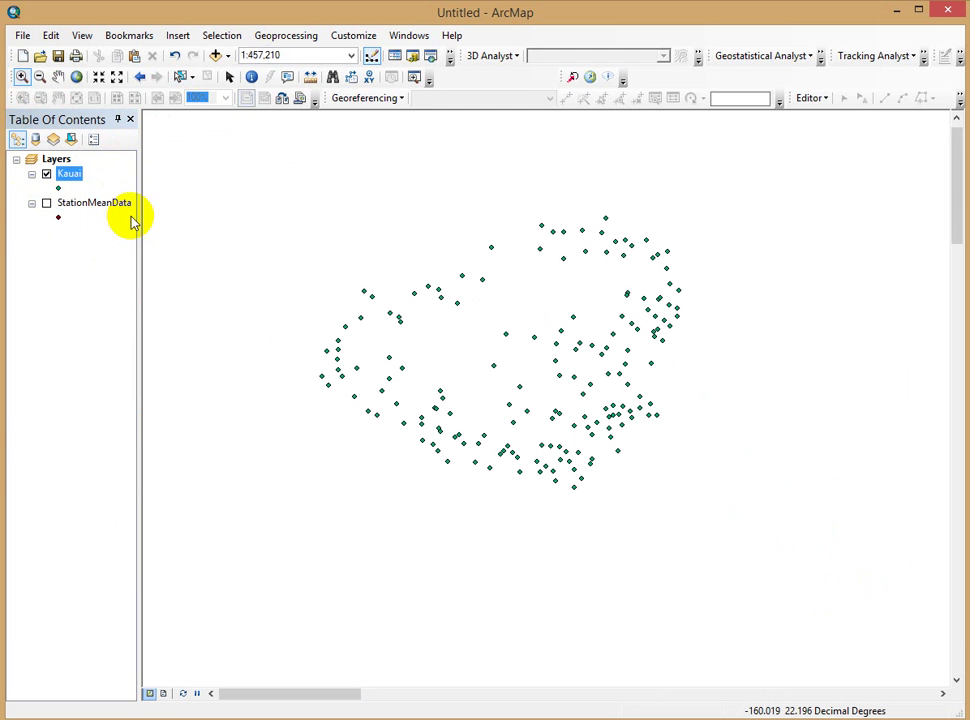
left_click_drag(470, 180, 338, 130)
left_click_drag(905, 232, 889, 122)
left_click_drag(158, 655, 332, 665)
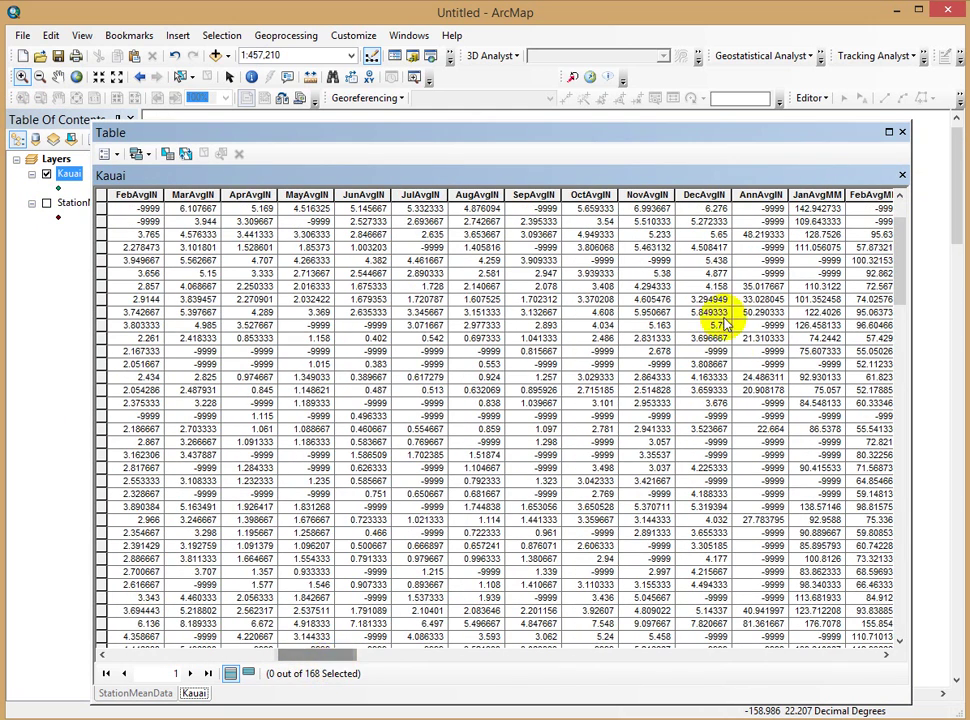
left_click(760, 194)
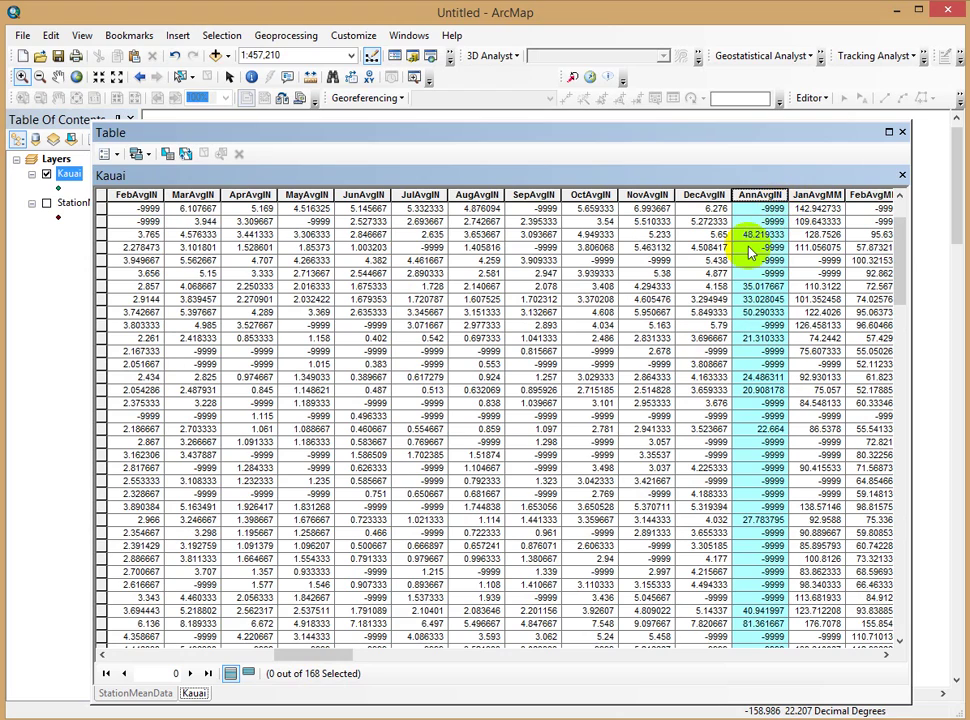
left_click_drag(914, 242, 873, 175)
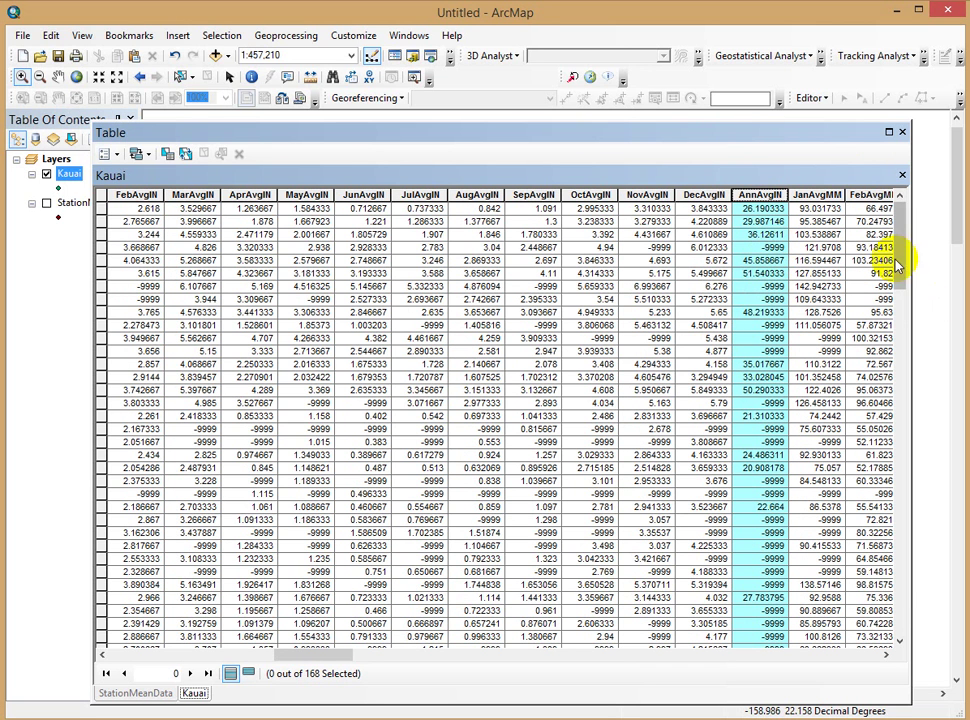
Step: Sort the Kauai table ascending by AnnAvgIN, select all records whose annual value is not -9999, and close the table
right_click(768, 198)
left_click(790, 207)
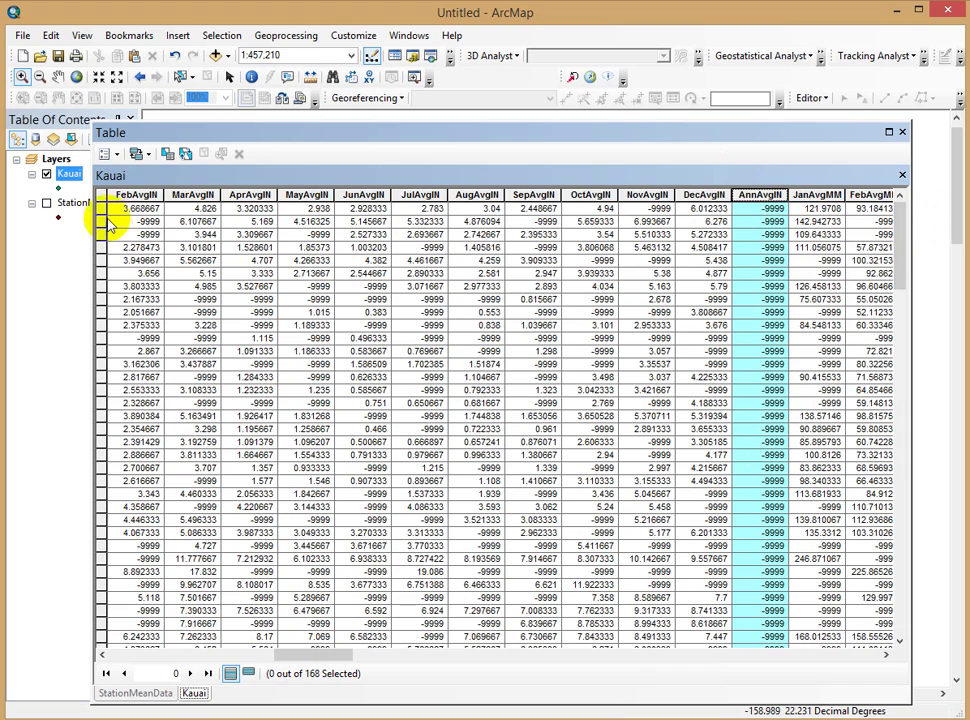
left_click_drag(903, 243, 877, 493)
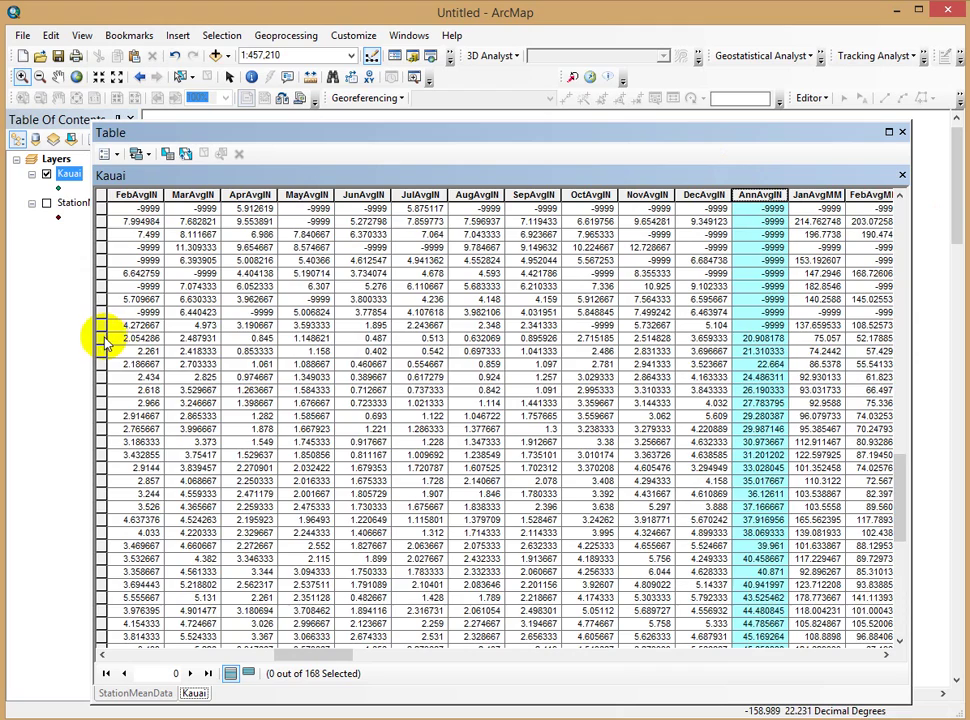
left_click_drag(104, 340, 190, 678)
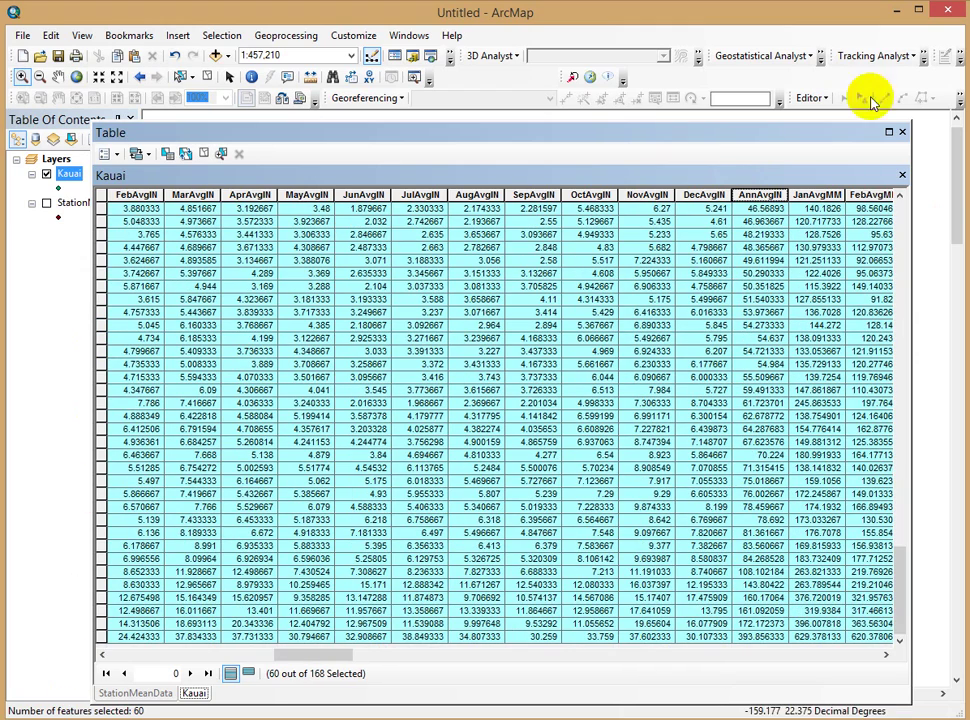
left_click(890, 135)
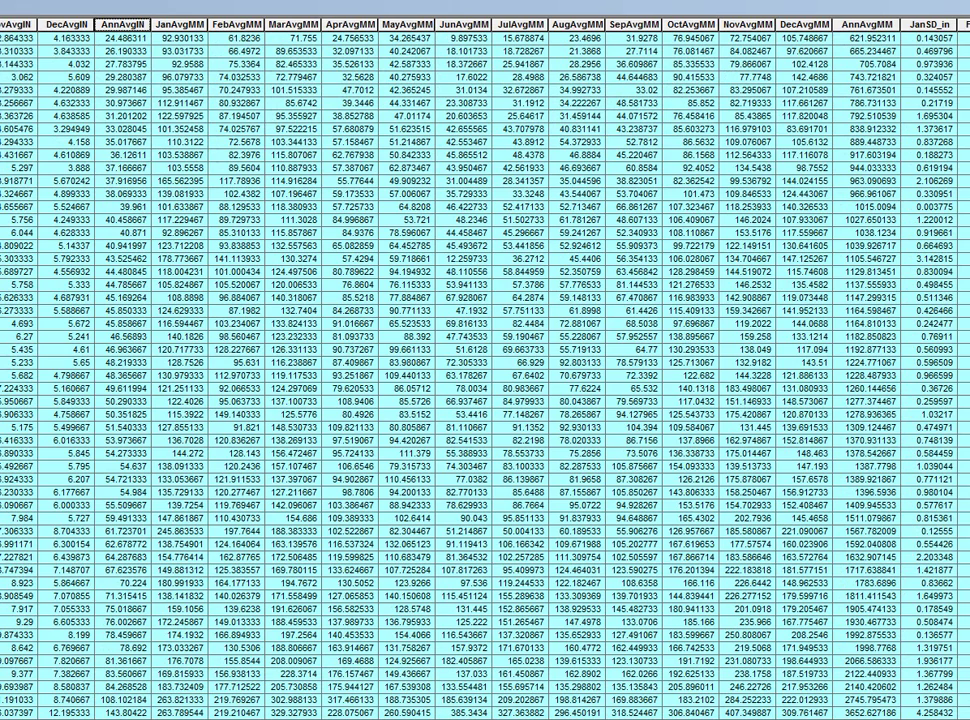
left_click(890, 135)
left_click(902, 133)
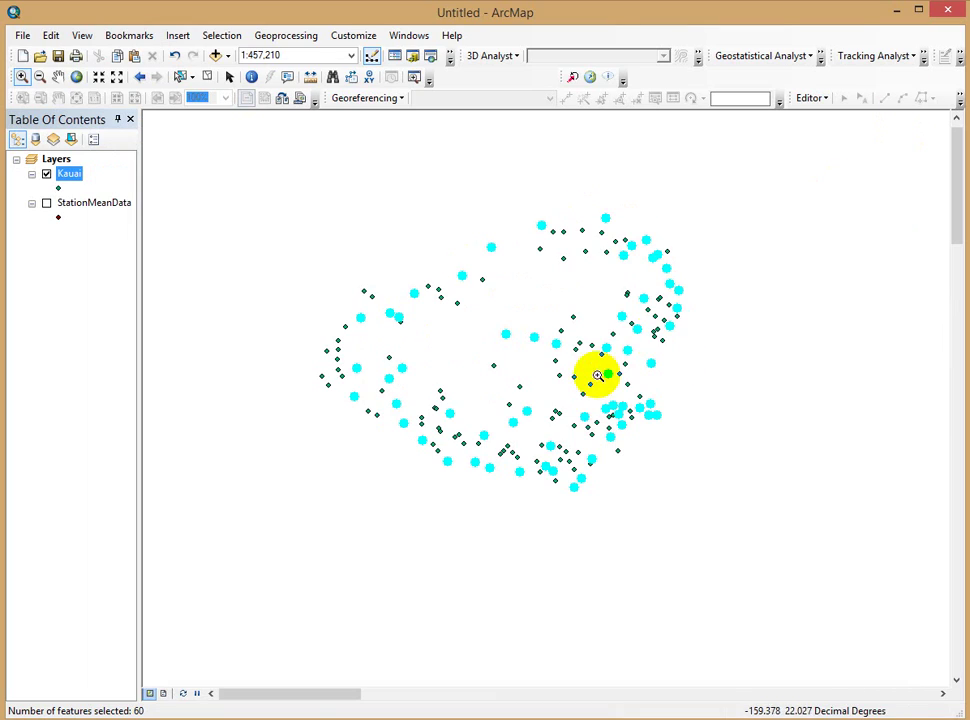
Step: Review the selected records in the Kauai attribute table across the monthly and annual average and standard deviation columns
right_click(76, 180)
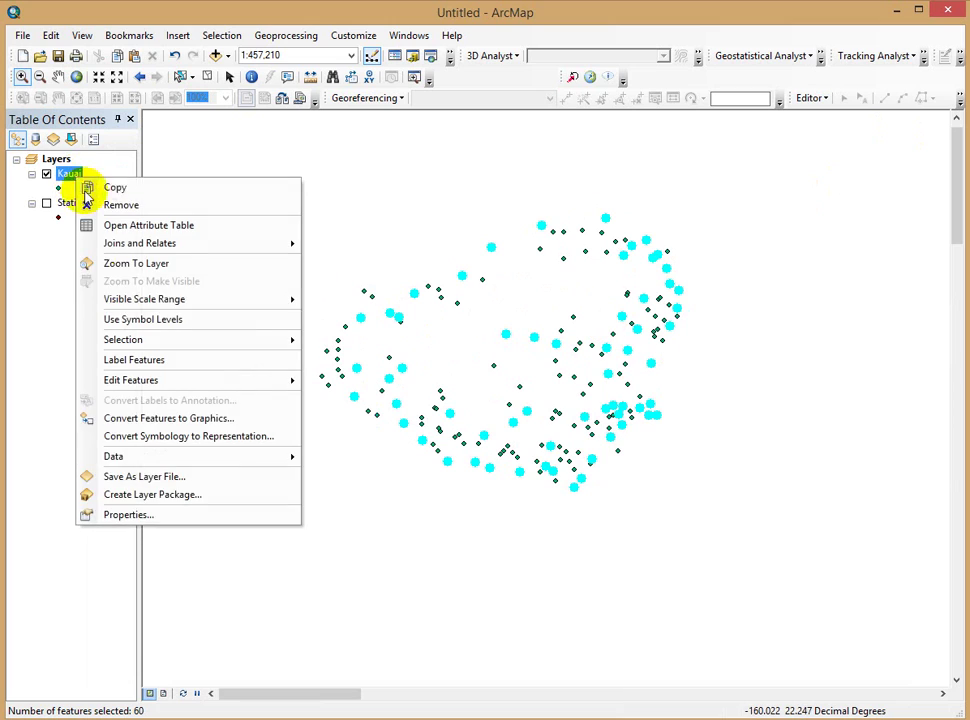
left_click(148, 226)
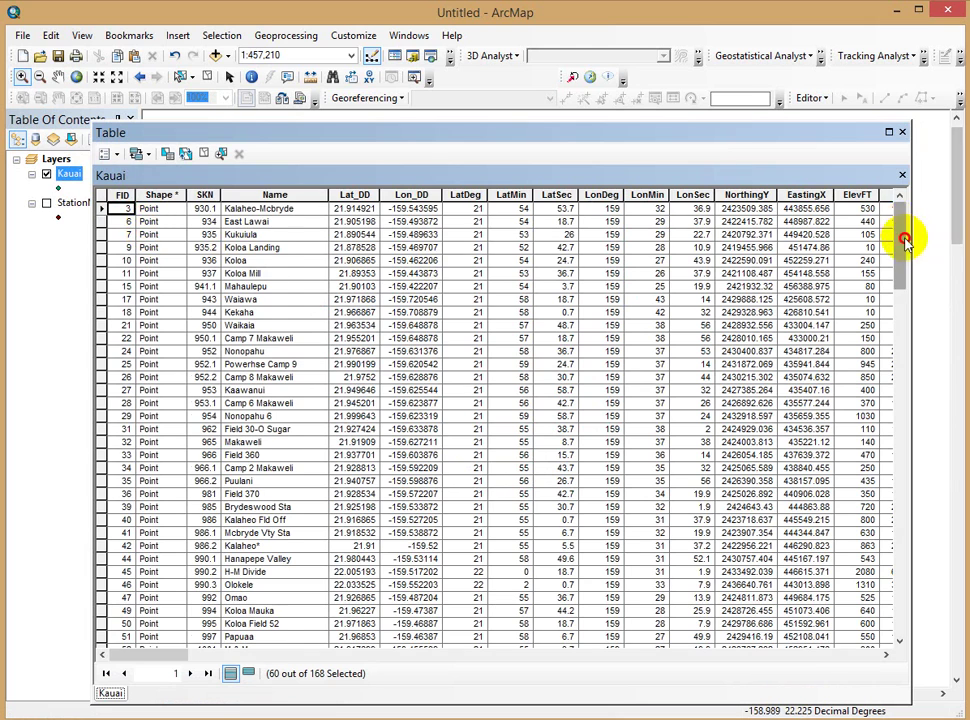
left_click_drag(905, 240, 927, 490)
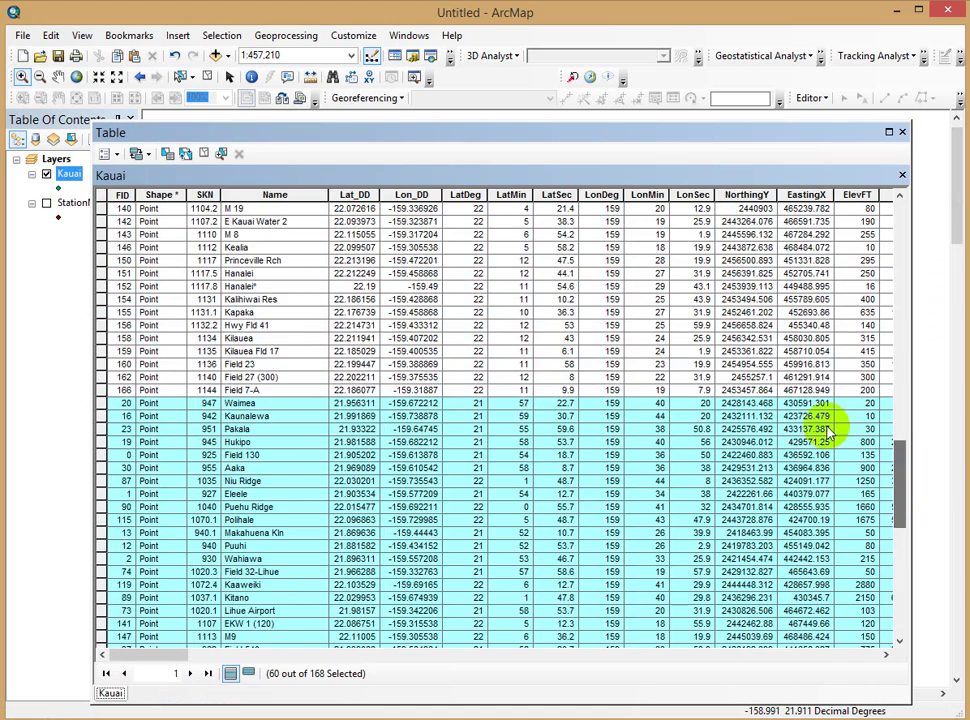
left_click_drag(147, 656, 333, 666)
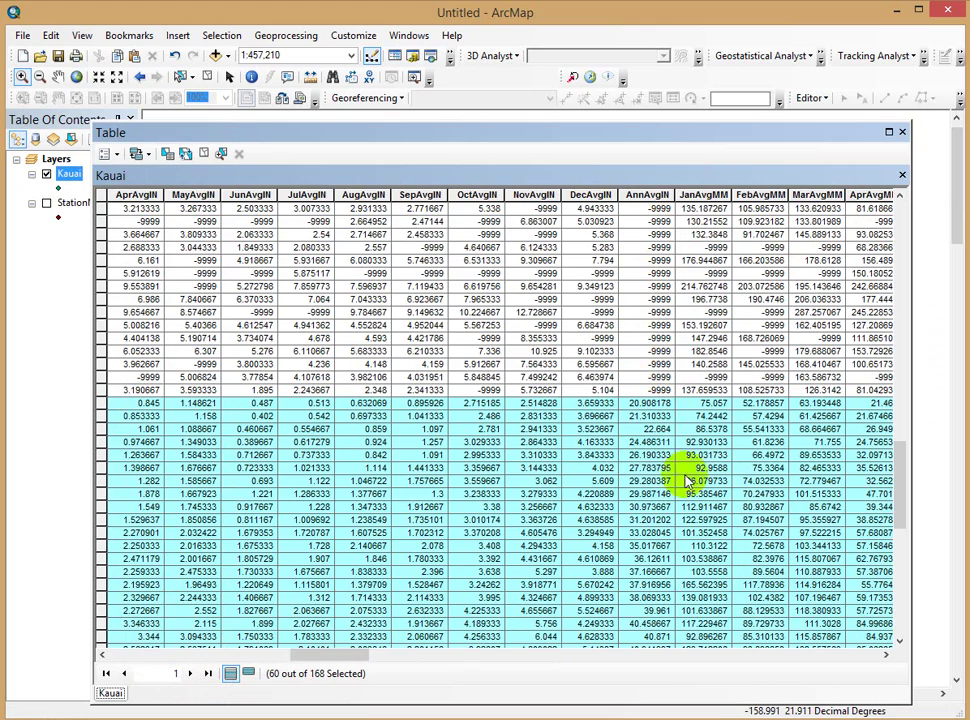
left_click_drag(390, 658, 555, 660)
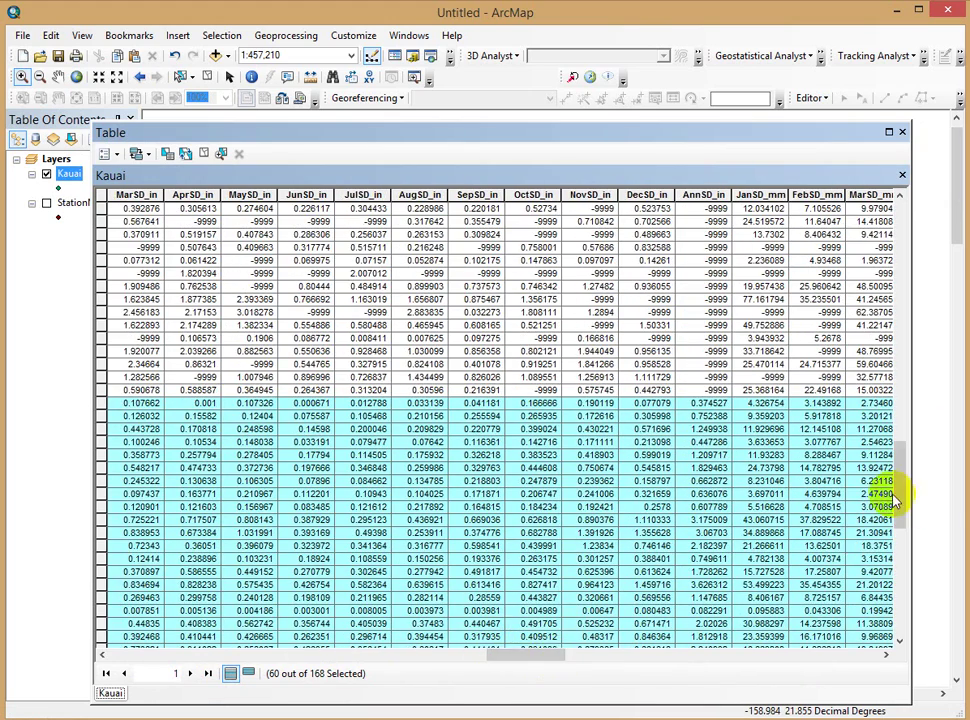
left_click_drag(897, 500, 872, 496)
left_click(900, 131)
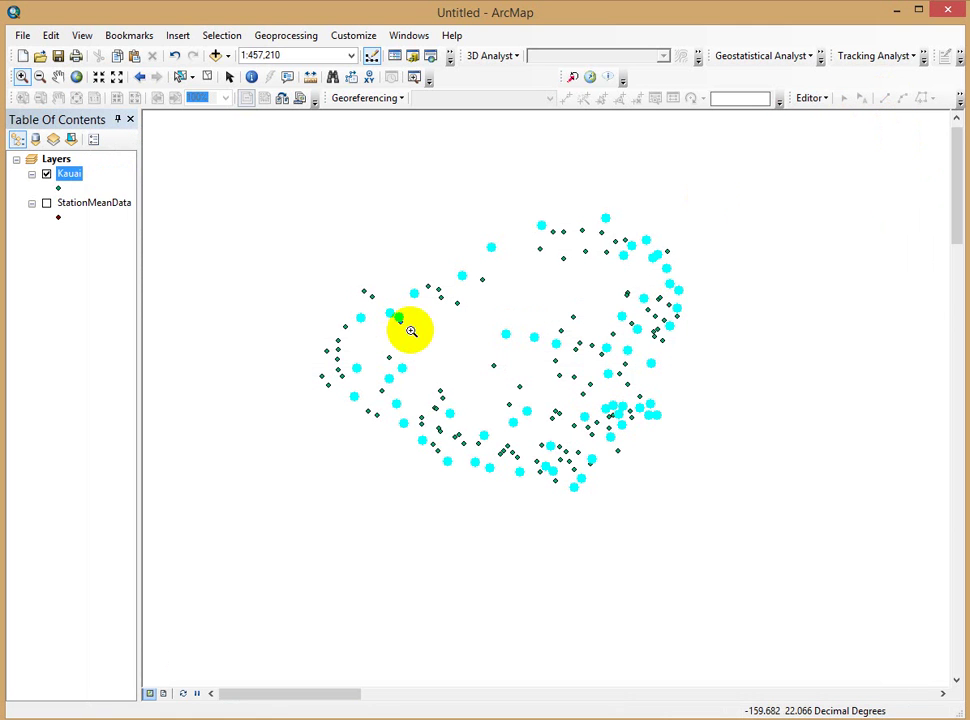
Step: Export the selected Kauai features as shapefile K_good in the Exercise4_Rainfall_mapping folder and add it to the map as a layer
right_click(72, 178)
mouse_move(162, 452)
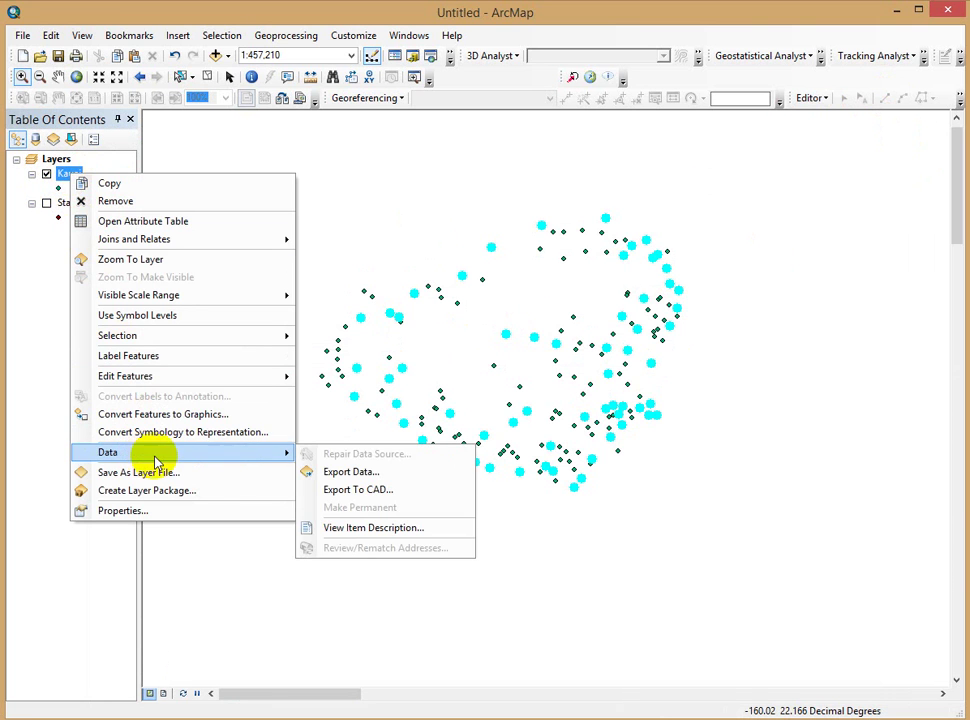
left_click(352, 474)
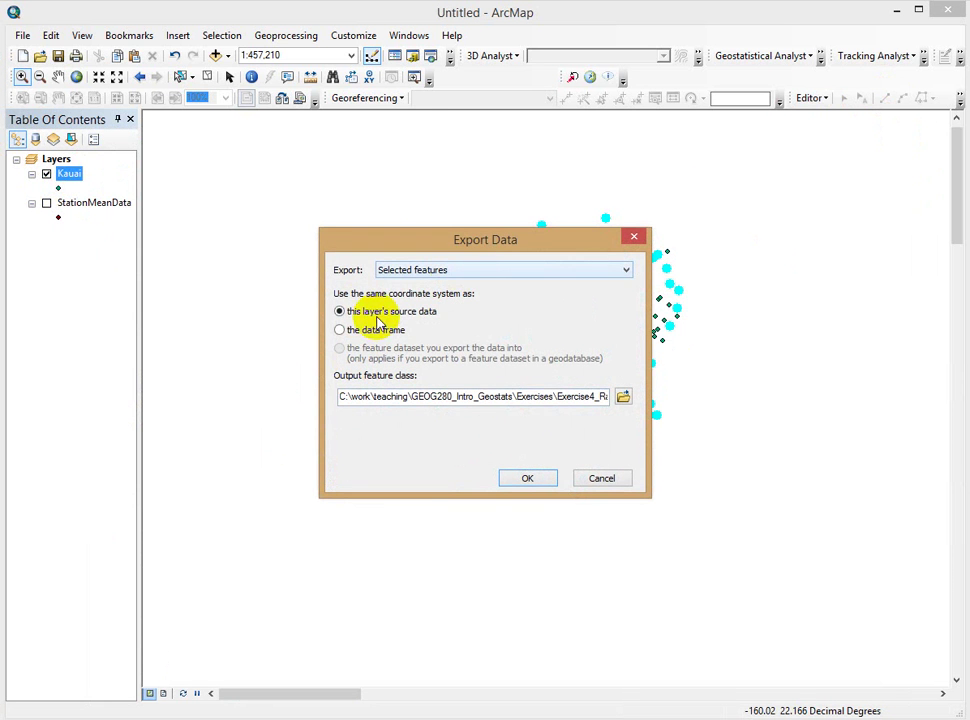
left_click(621, 397)
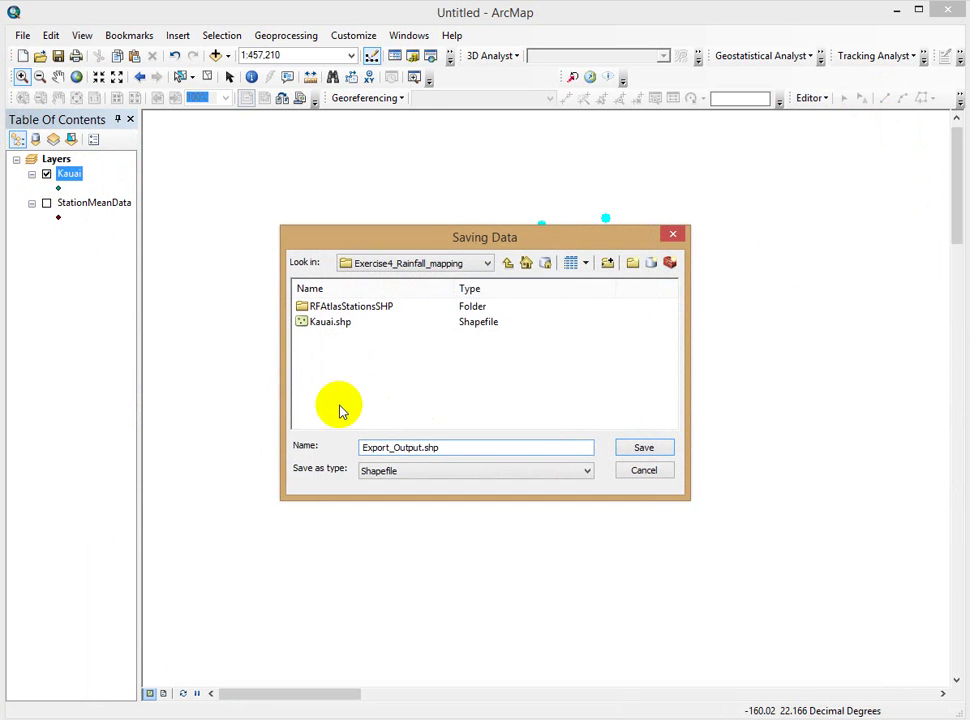
left_click_drag(452, 448, 310, 445)
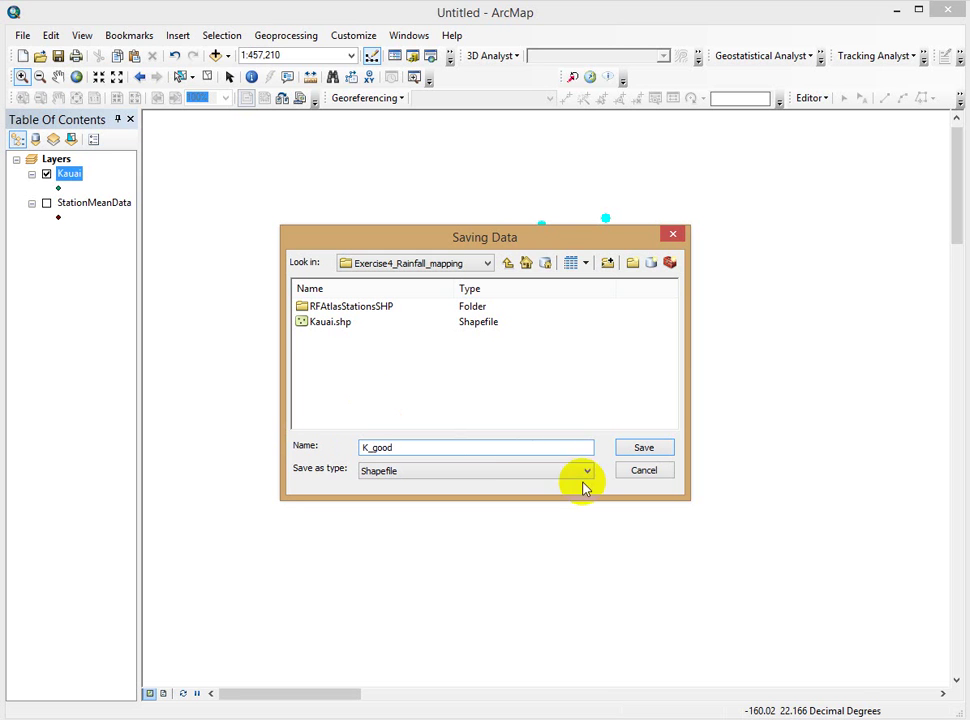
left_click(638, 446)
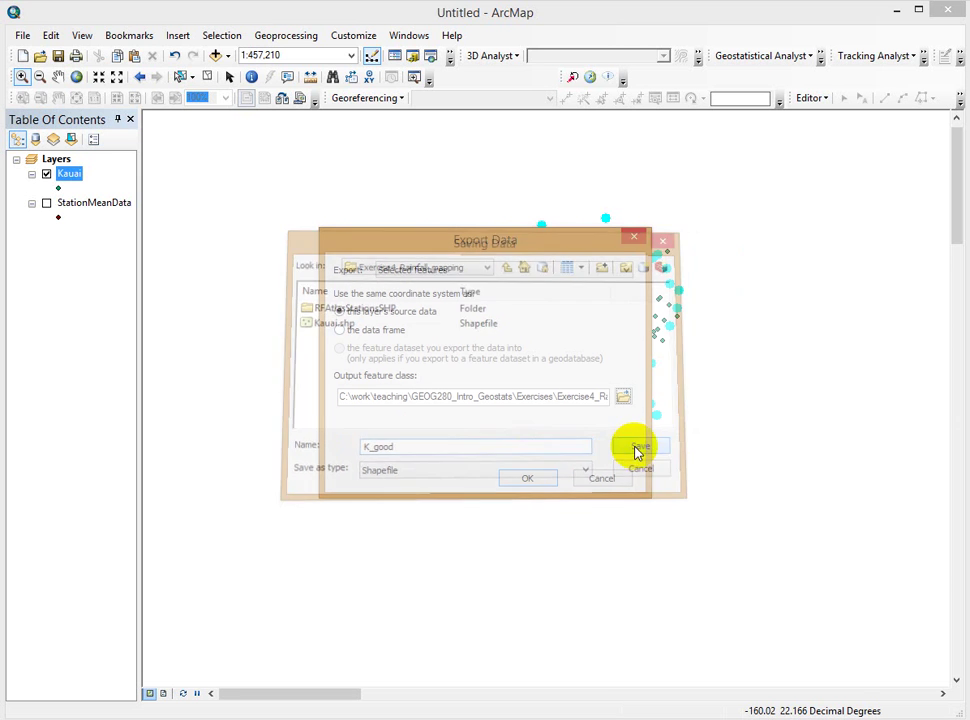
left_click(527, 479)
left_click(541, 439)
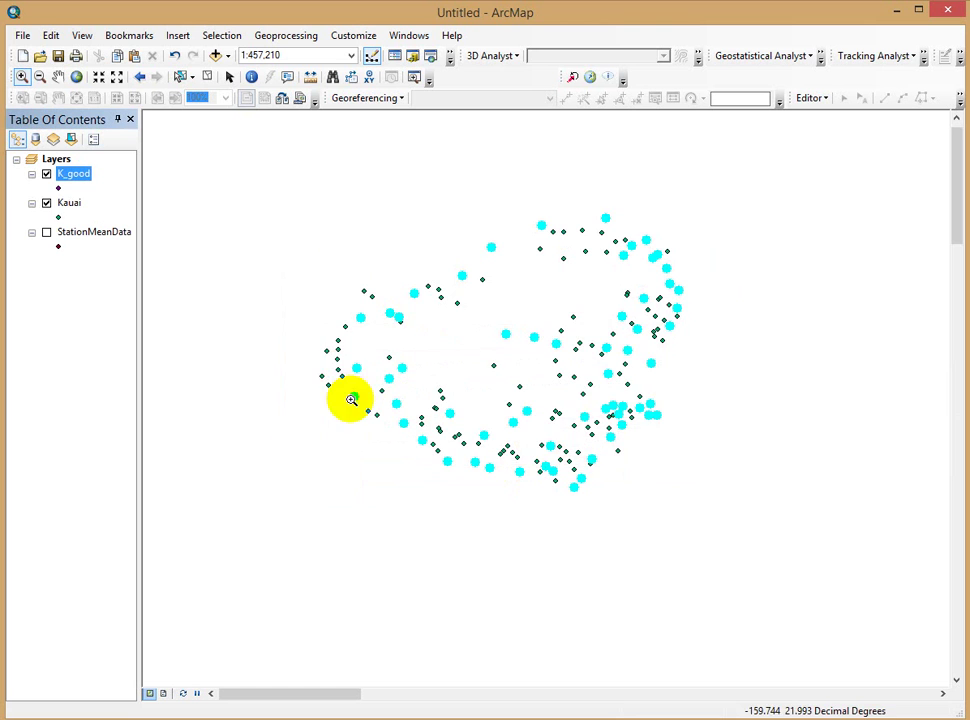
Step: Hide the Kauai layer and examine the AnnAvgIN column in the K_good attribute table
left_click(46, 202)
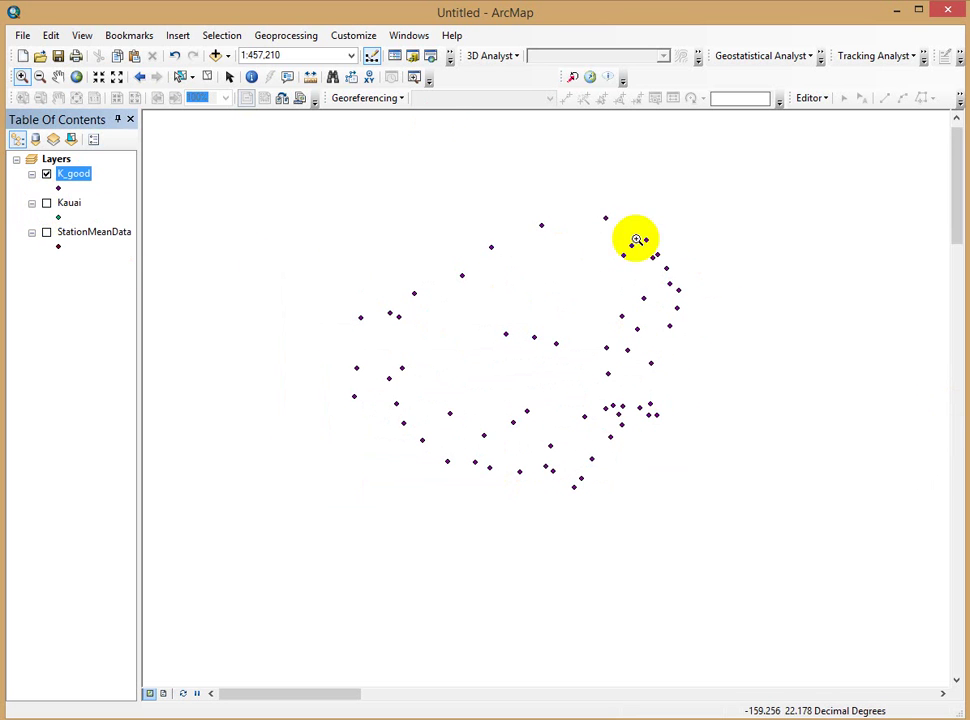
right_click(83, 184)
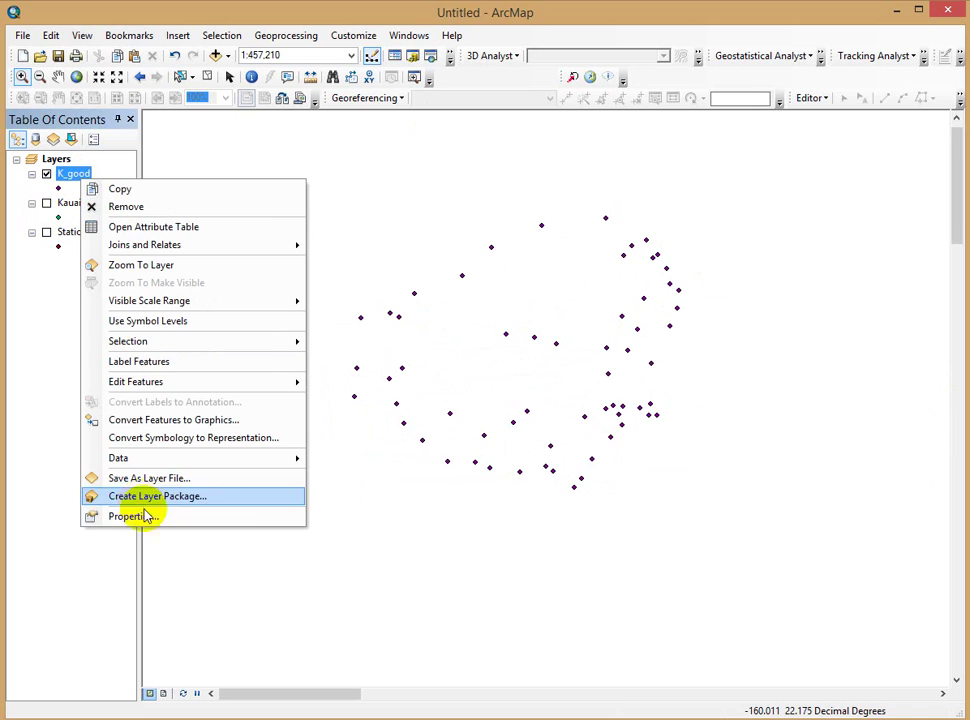
left_click(143, 226)
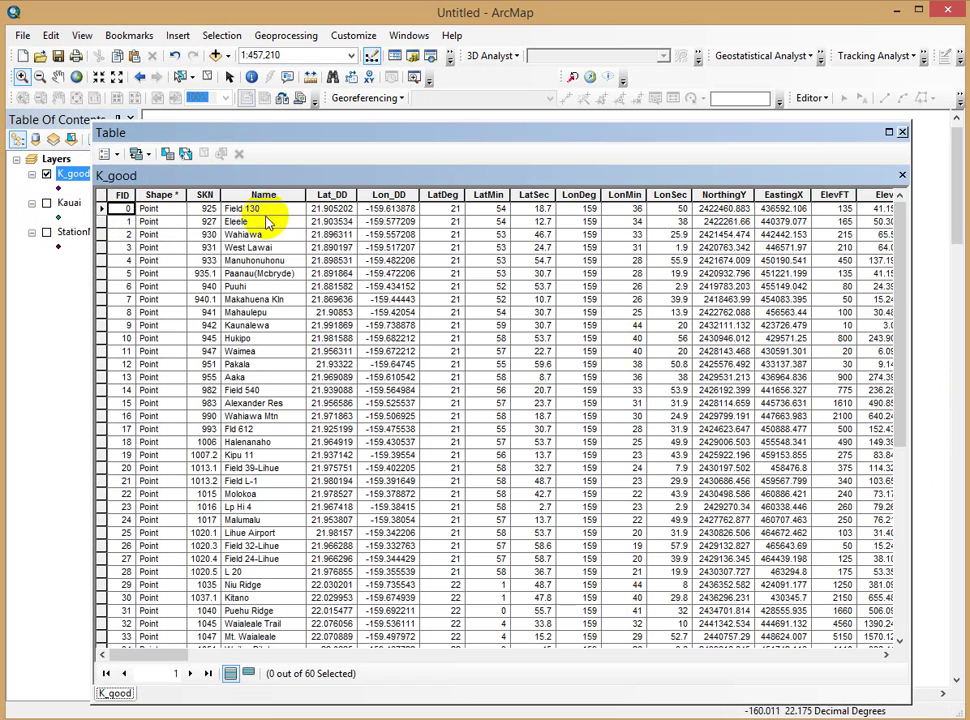
scroll(895, 297, "down", 6)
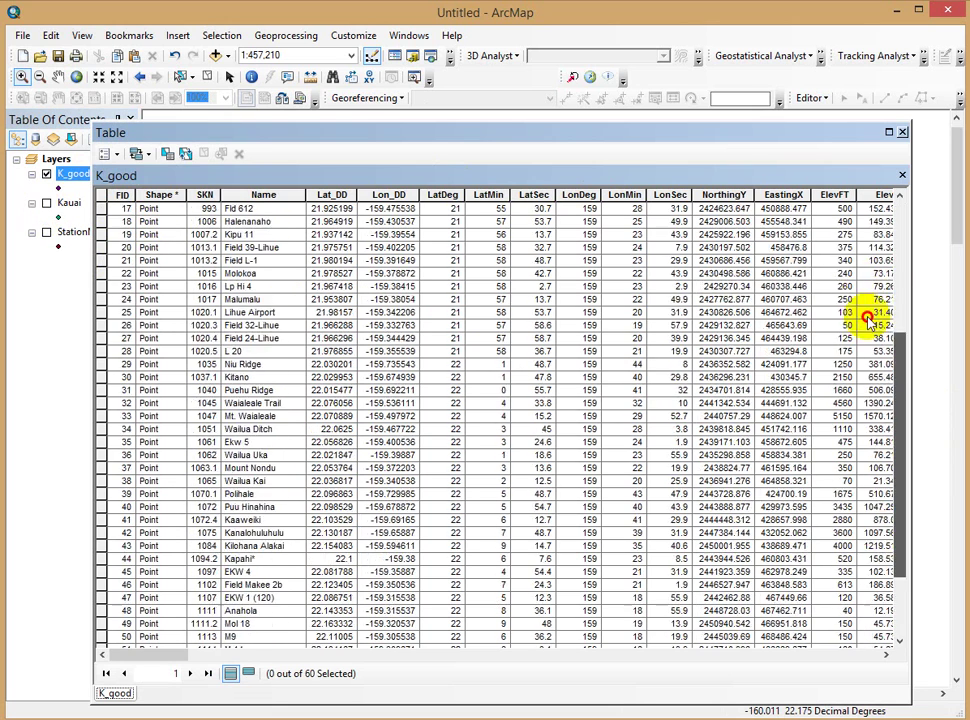
scroll(898, 318, "up", 6)
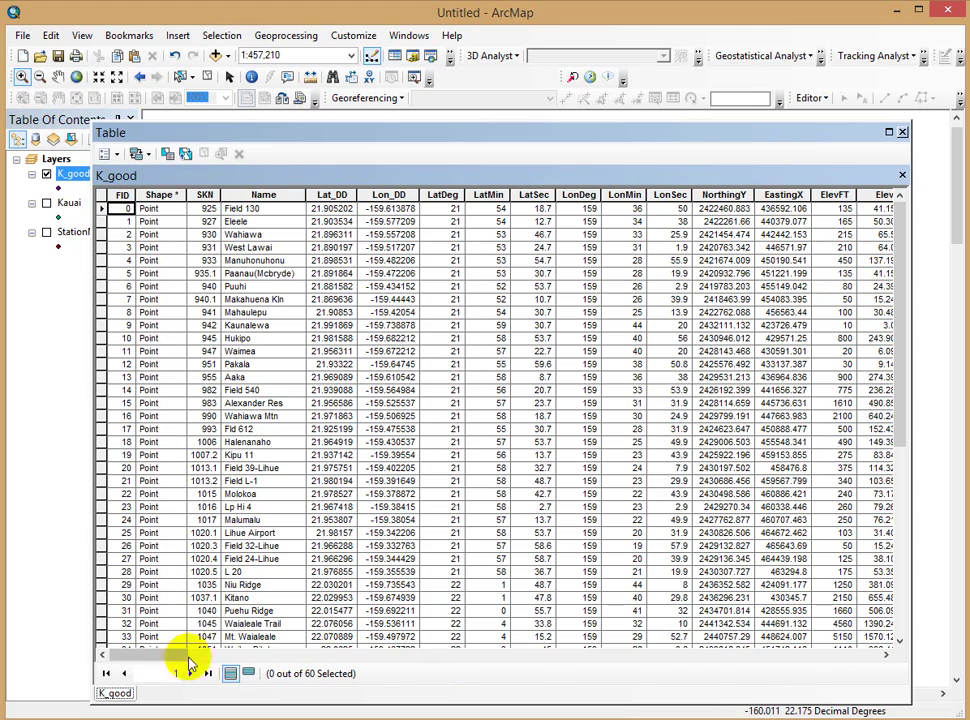
left_click_drag(157, 662, 384, 670)
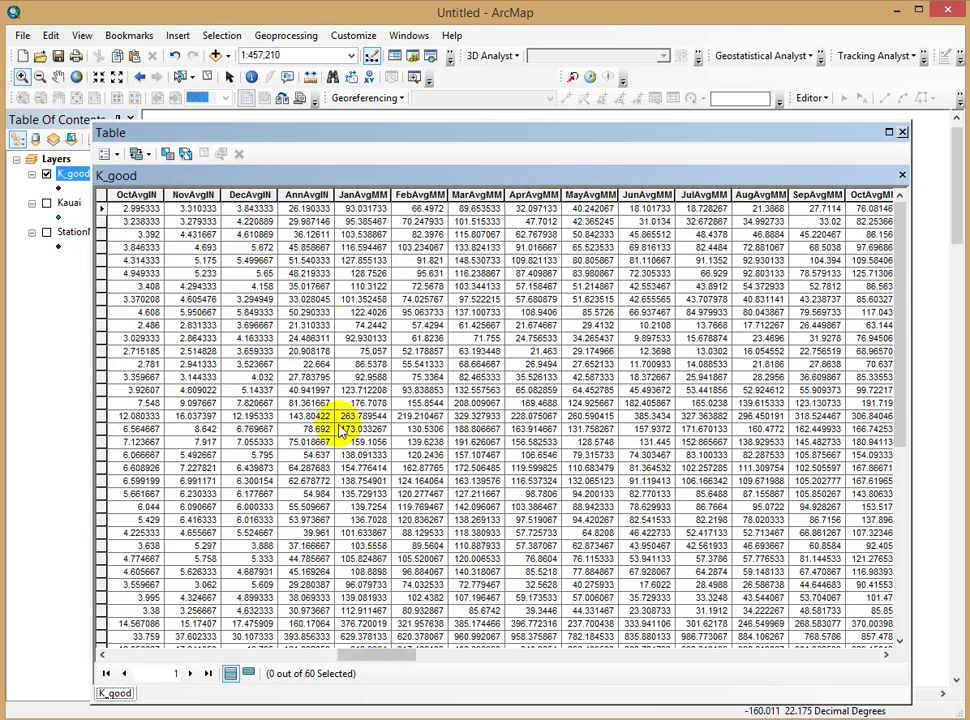
left_click(306, 194)
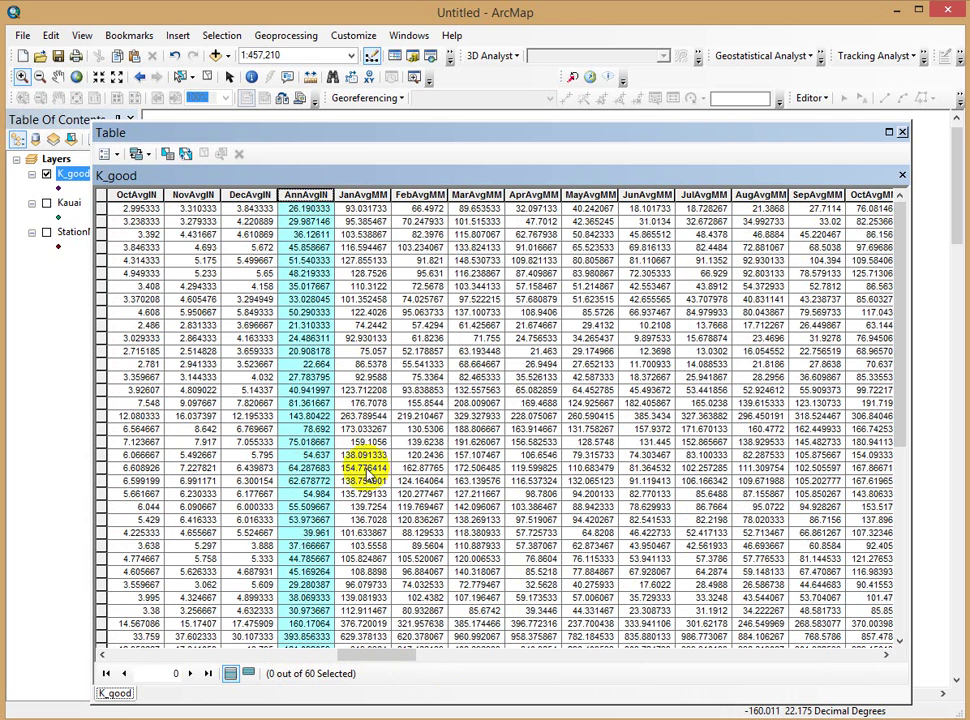